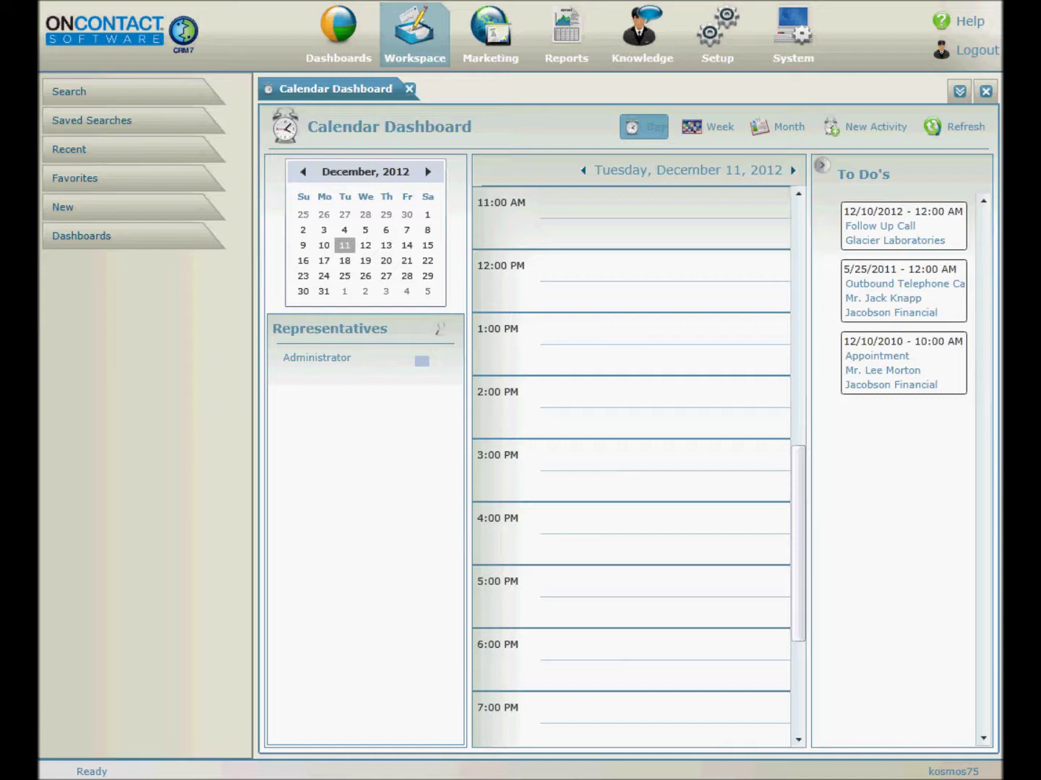
Step: Search all record types for "ash" and open the Ash Equipment LLC company record
{"action": "left_click", "coordinate": [87, 96]}
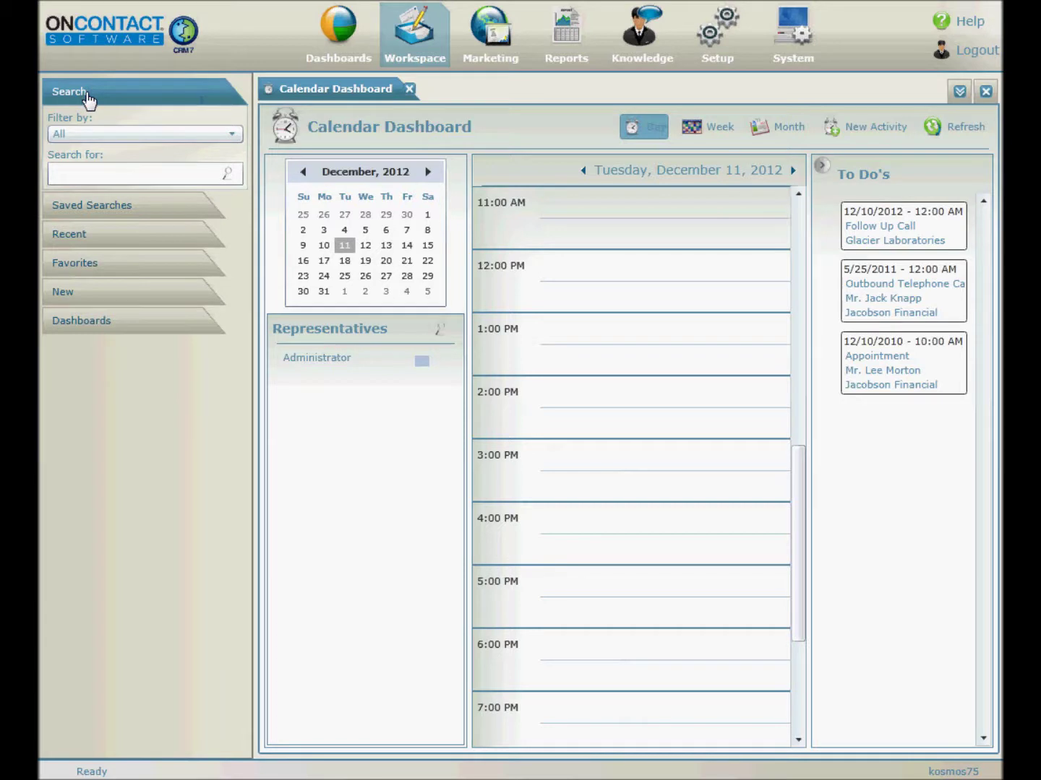
{"action": "left_click", "coordinate": [98, 167]}
{"action": "type", "text": "ash"}
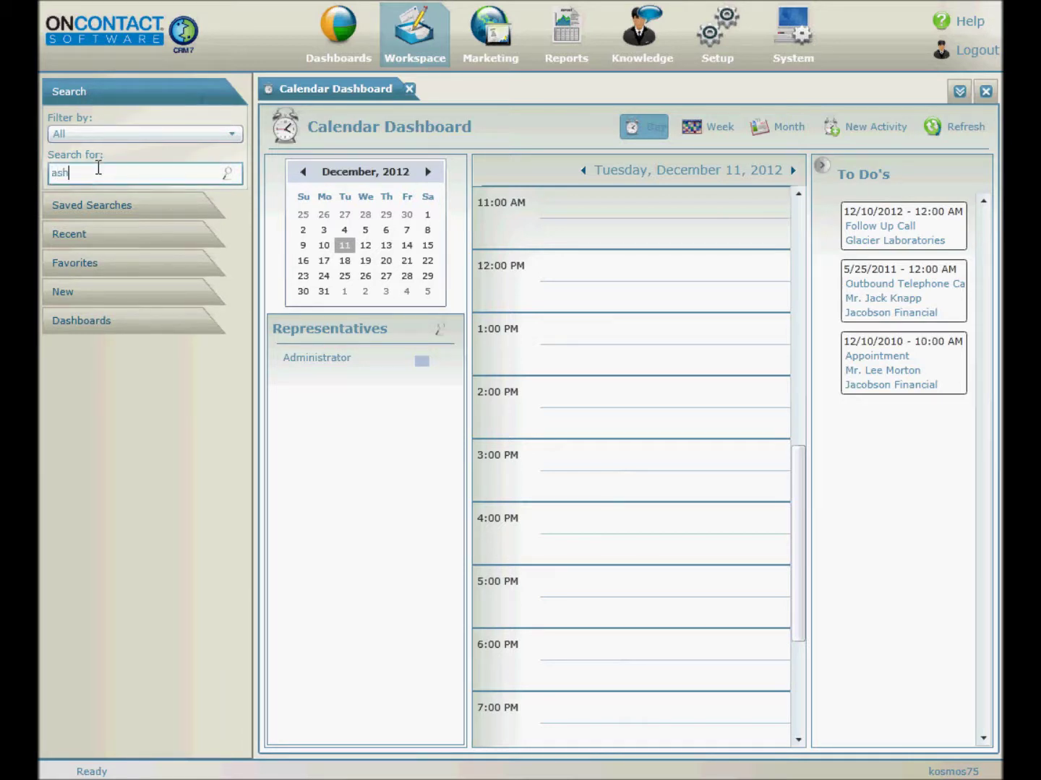
{"action": "left_click", "coordinate": [227, 175]}
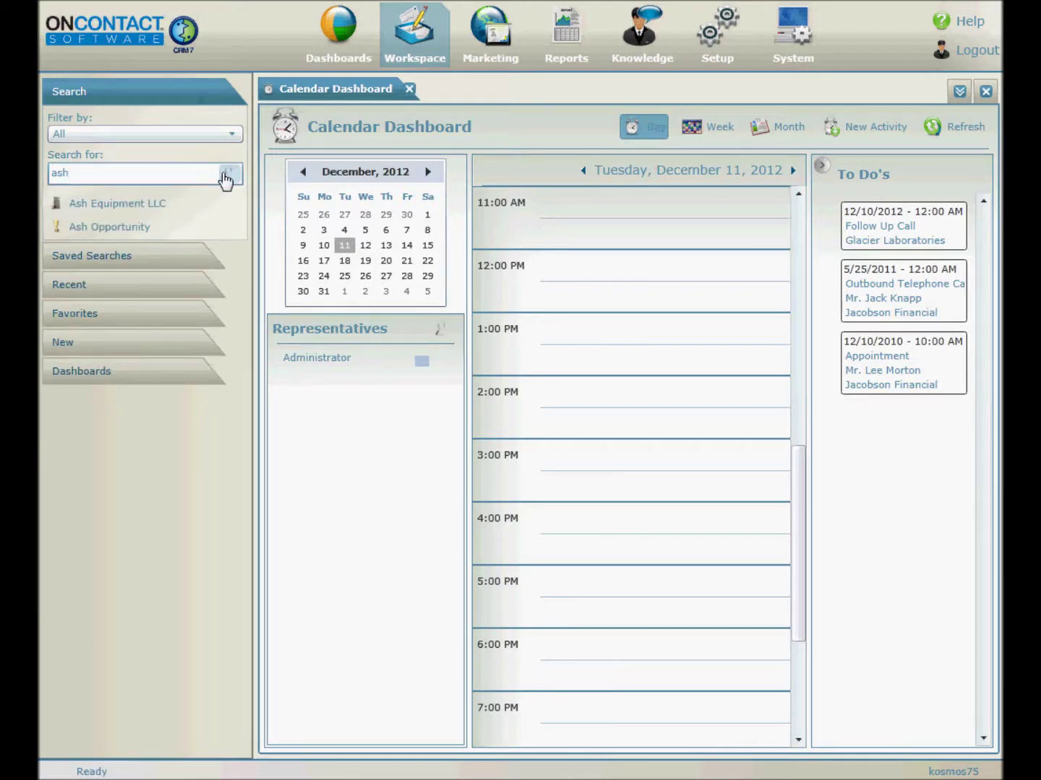
{"action": "left_click", "coordinate": [147, 204]}
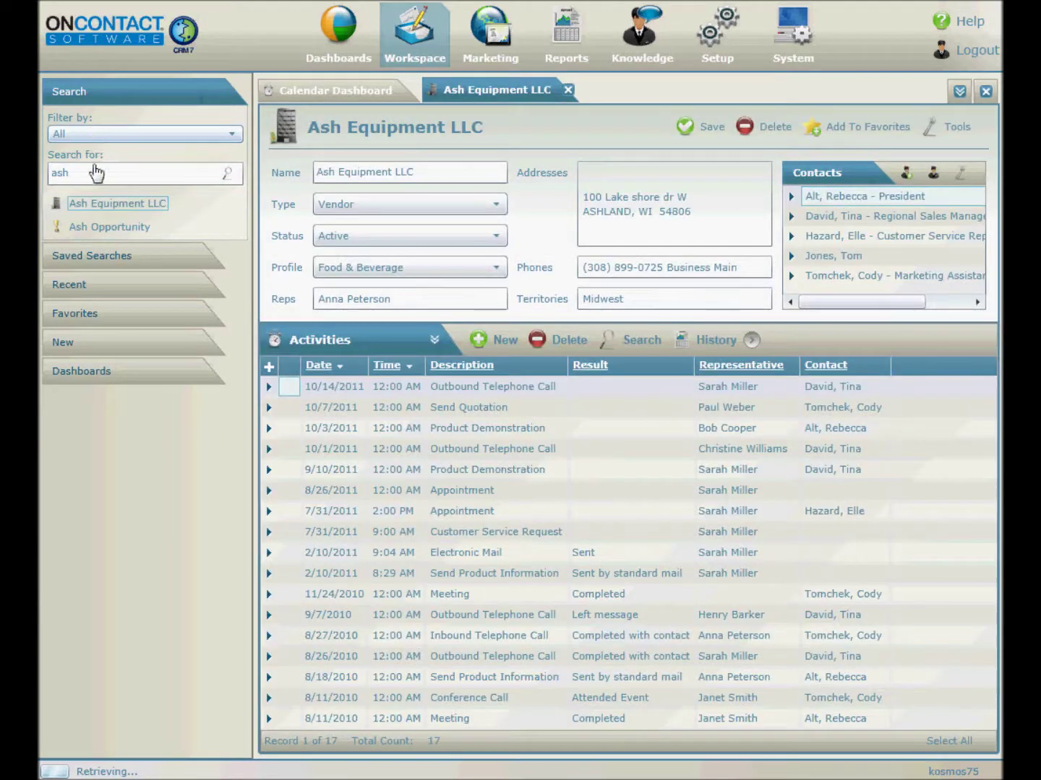
Step: Repeat the "ash" search filtered by Company and check which fields the company search covers
{"action": "mouse_move", "coordinate": [110, 231]}
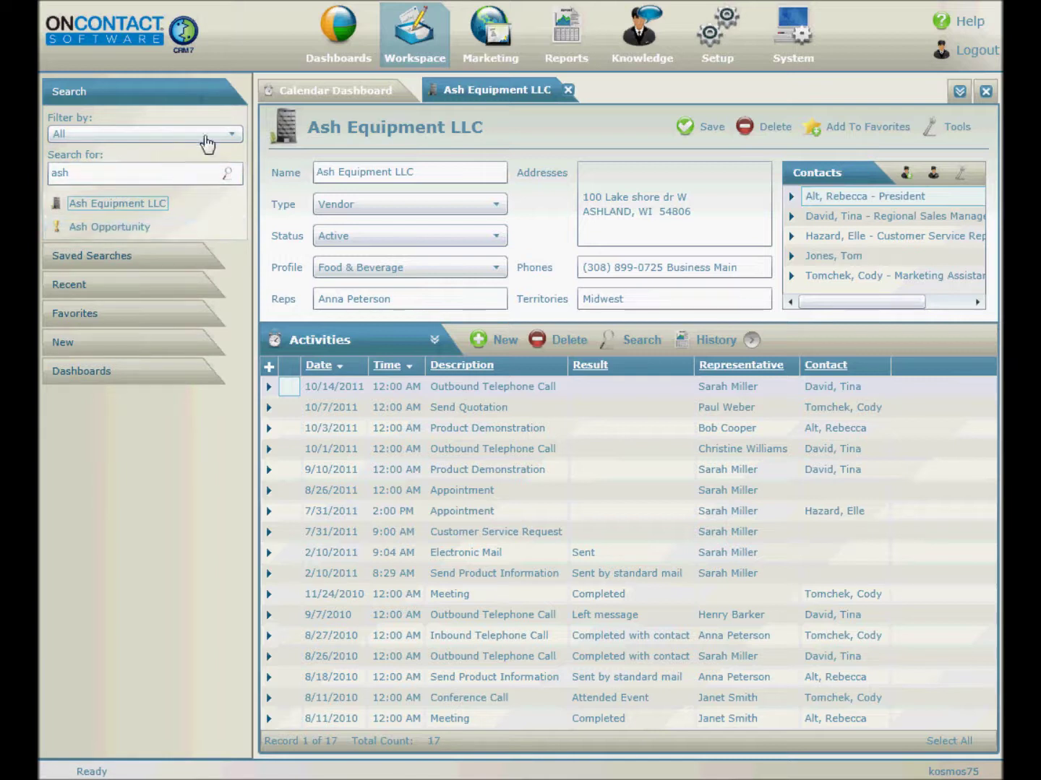
{"action": "left_click", "coordinate": [233, 139]}
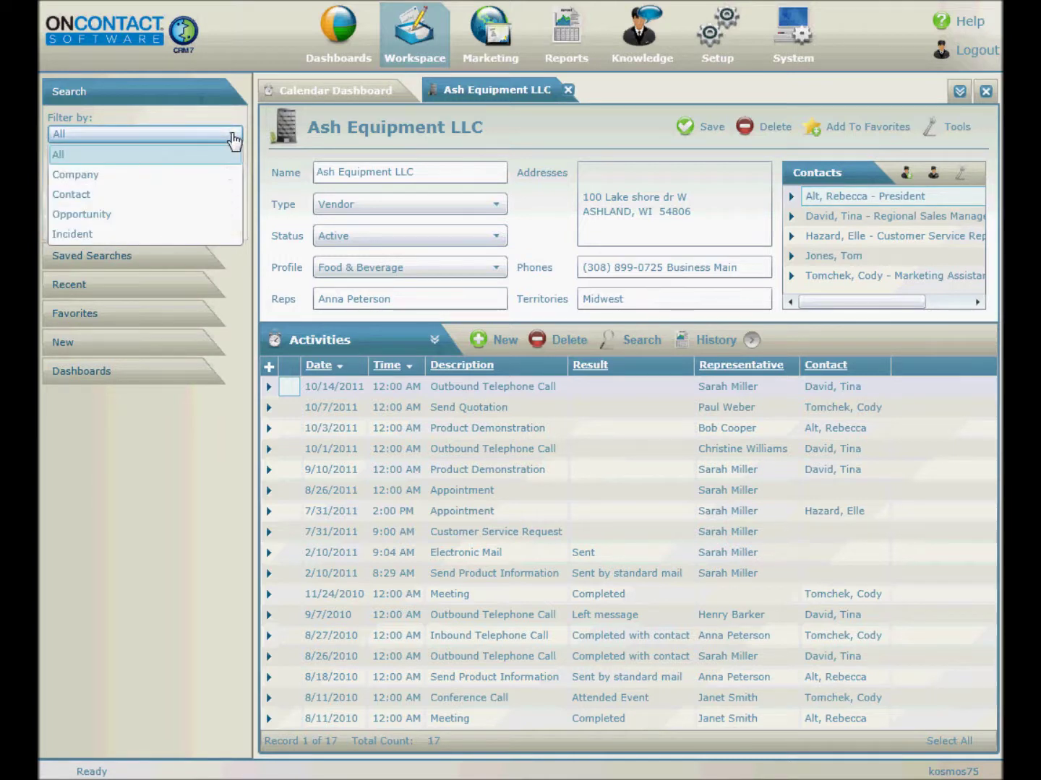
{"action": "left_click", "coordinate": [199, 174]}
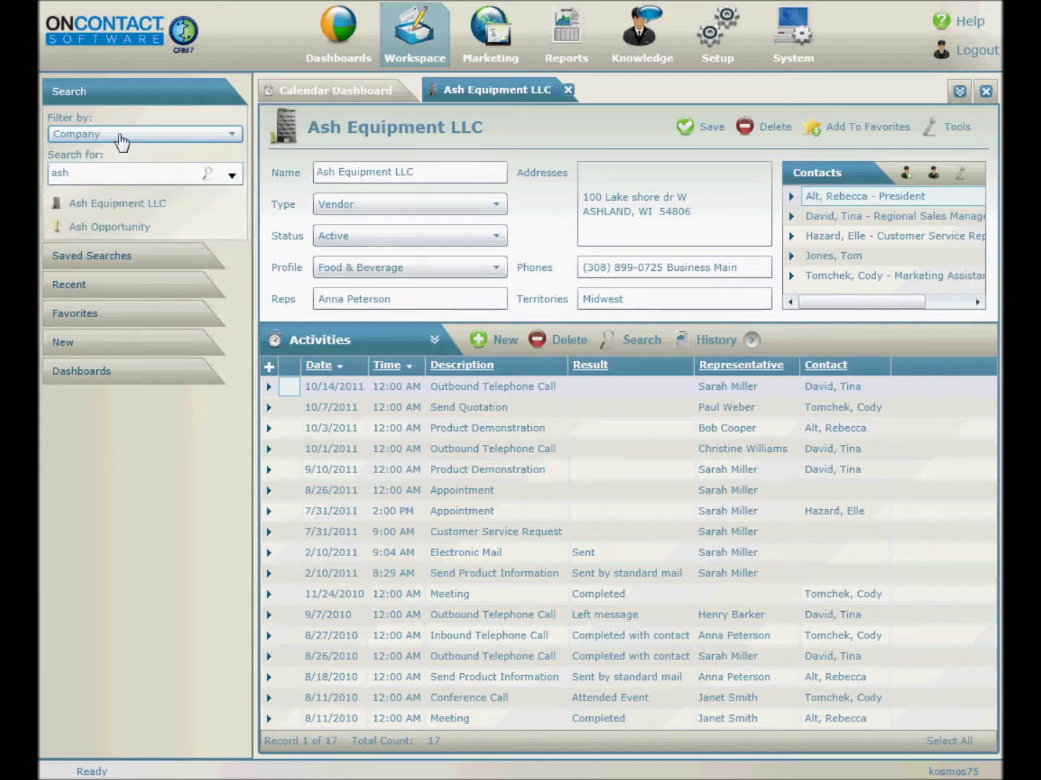
{"action": "left_click", "coordinate": [209, 176]}
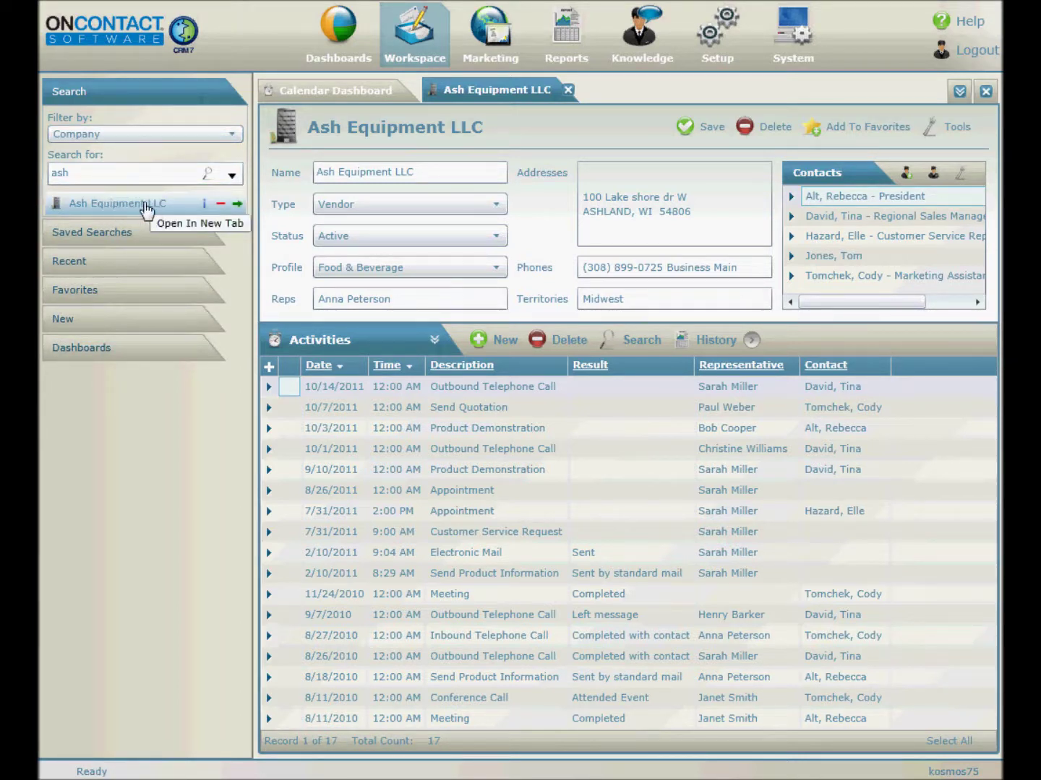
{"action": "left_click", "coordinate": [233, 176]}
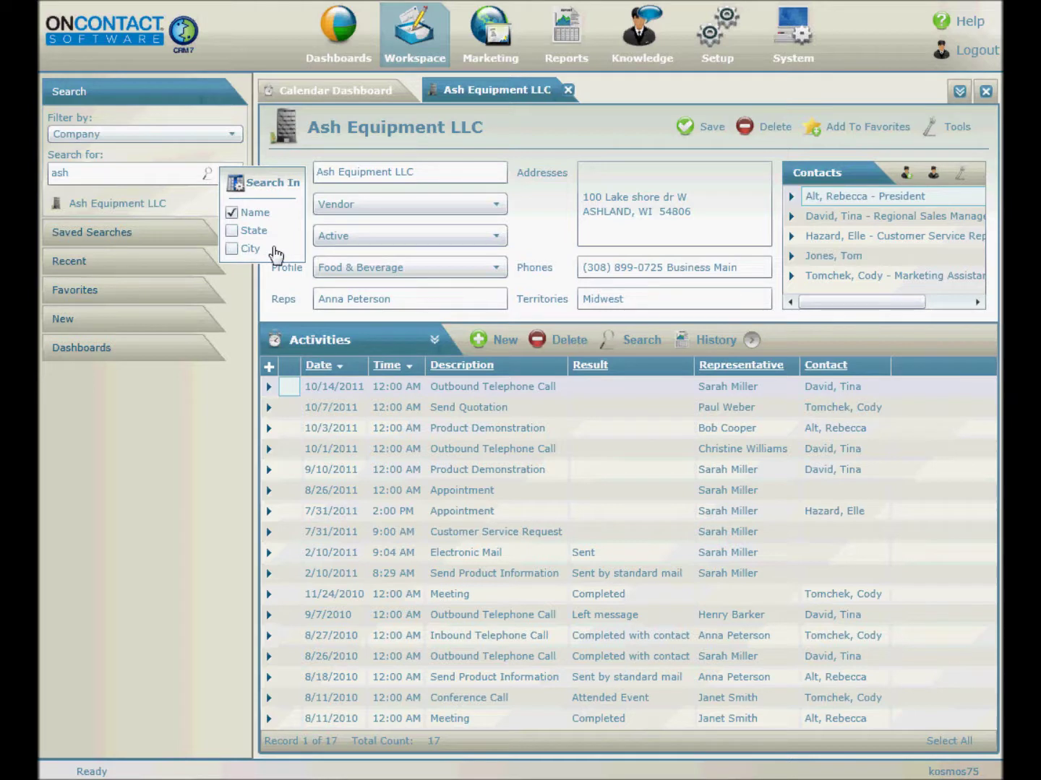
Step: Set the search filter to Contact and check which fields the contact search covers
{"action": "left_click", "coordinate": [234, 139]}
{"action": "left_click", "coordinate": [235, 141]}
{"action": "left_click", "coordinate": [141, 195]}
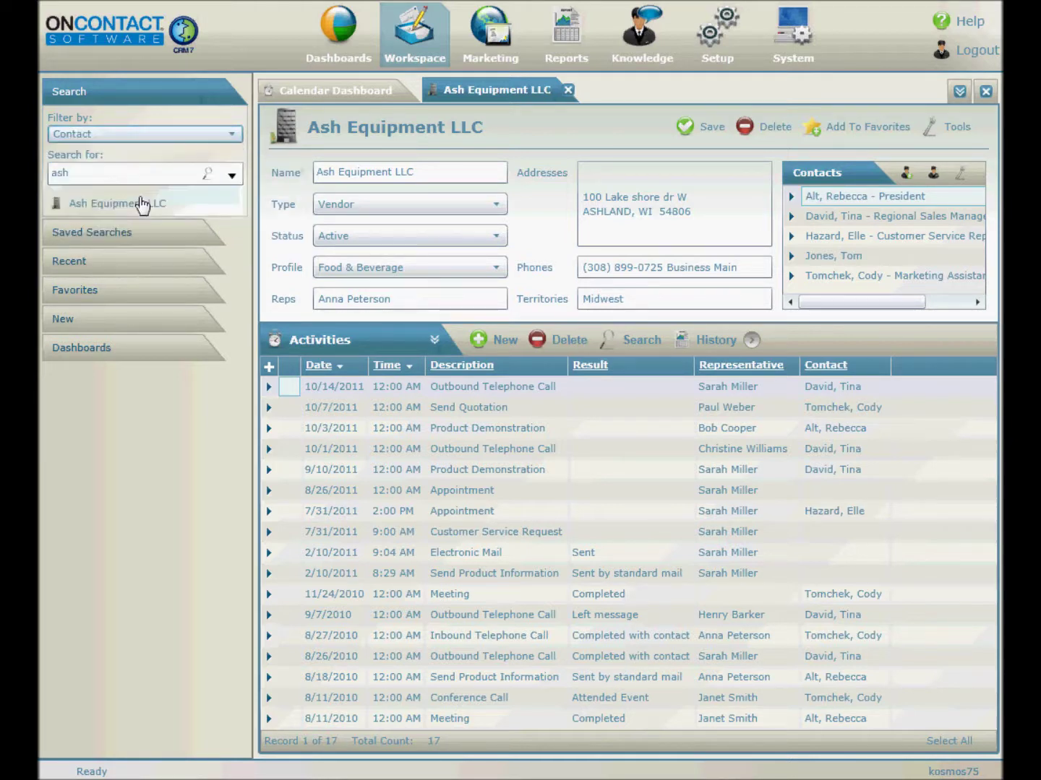
{"action": "left_click", "coordinate": [235, 177]}
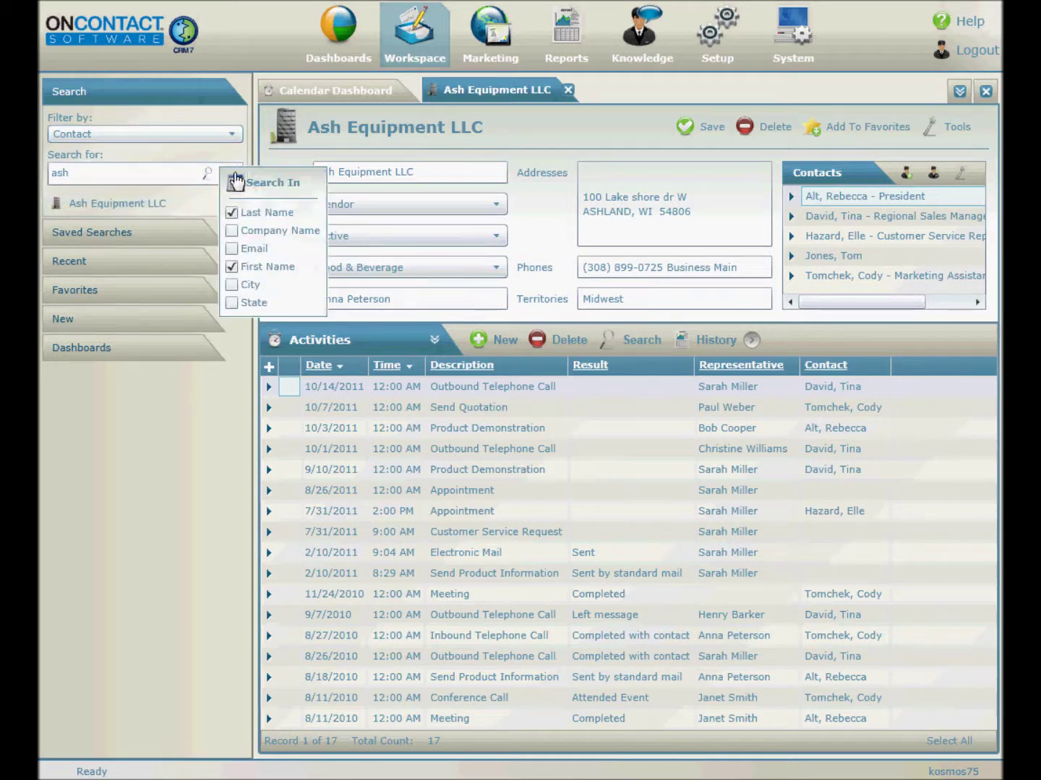
{"action": "left_click", "coordinate": [230, 148]}
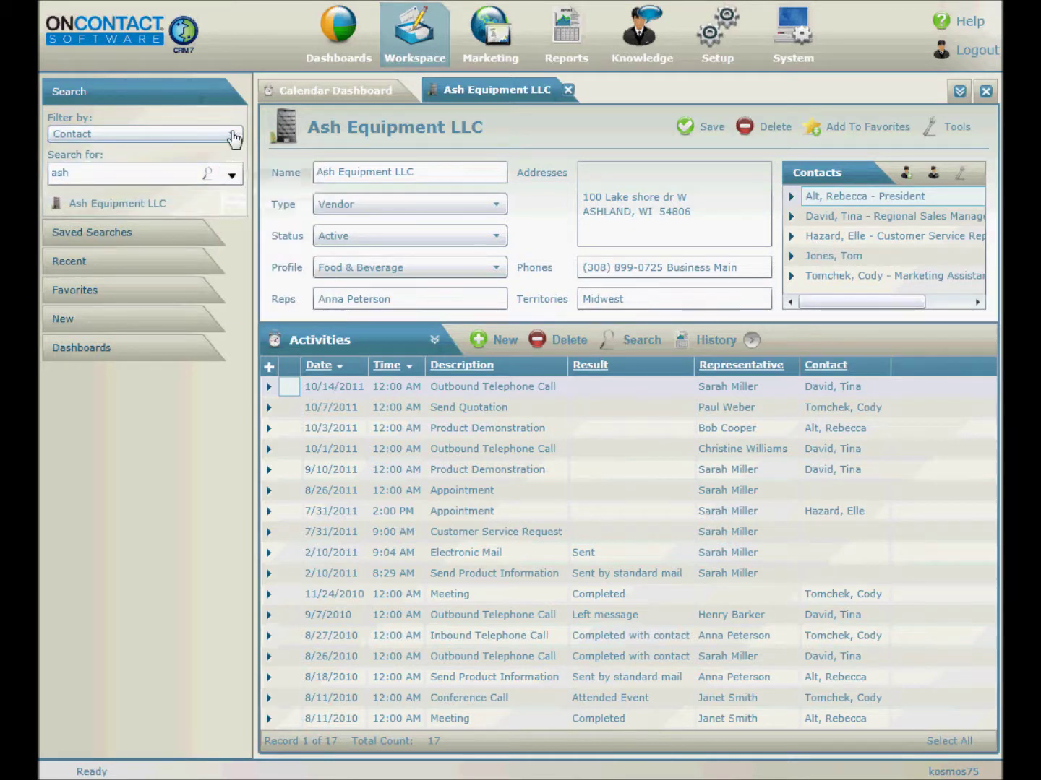
{"action": "left_click", "coordinate": [232, 134]}
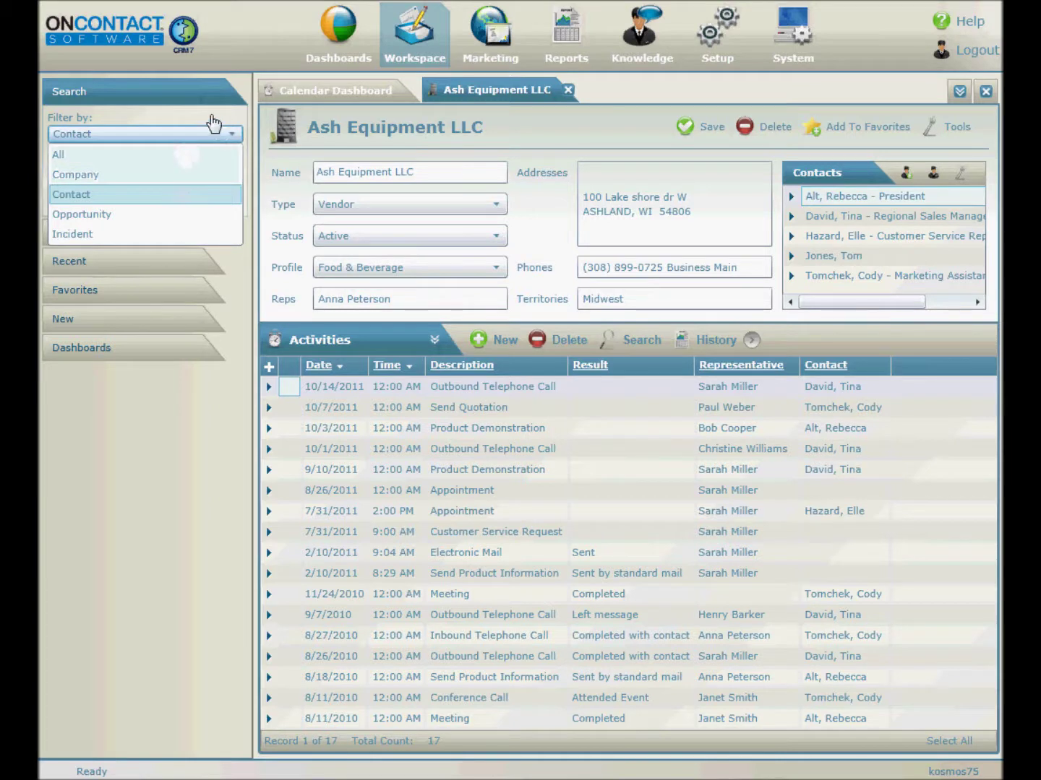
{"action": "left_click", "coordinate": [206, 136]}
Step: Open the Company search from the saved searches and check which fields its quick search covers
{"action": "left_click", "coordinate": [115, 231]}
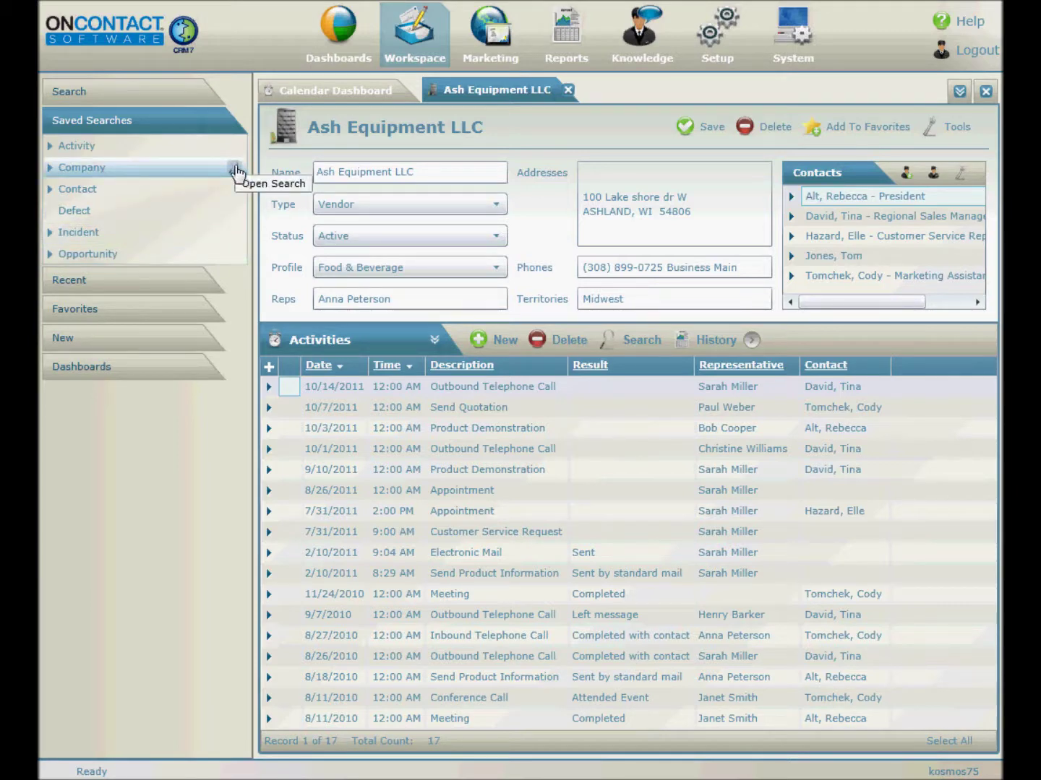
{"action": "left_click", "coordinate": [237, 173]}
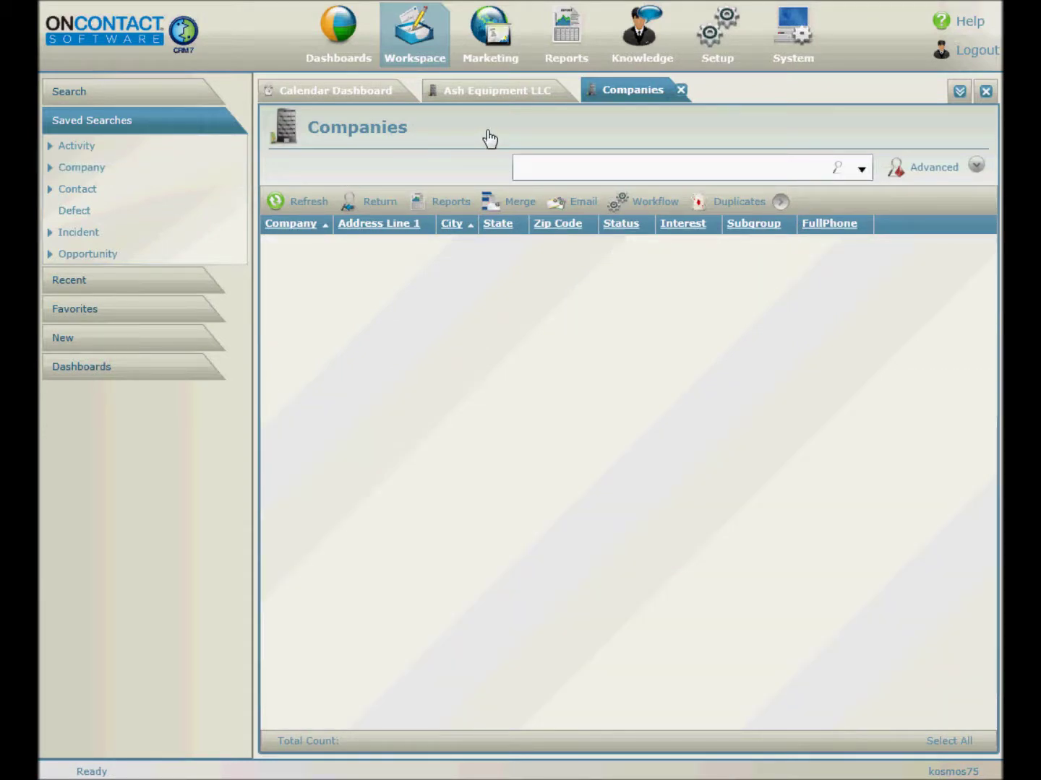
{"action": "left_click", "coordinate": [556, 173]}
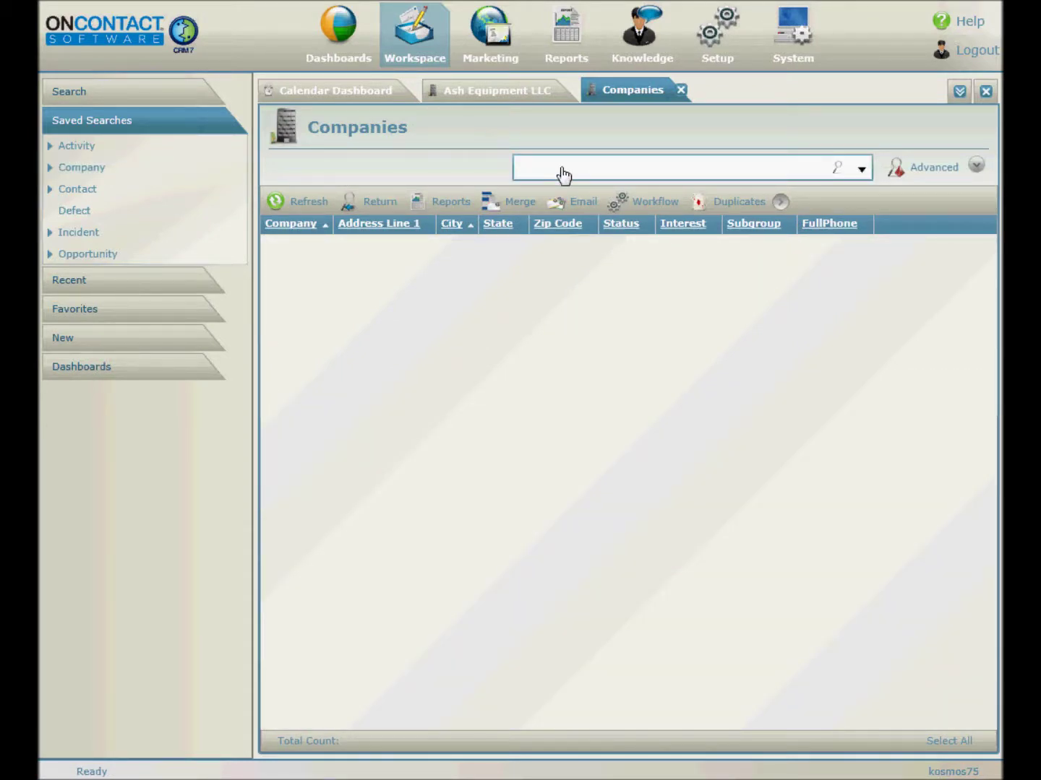
{"action": "left_click", "coordinate": [861, 172]}
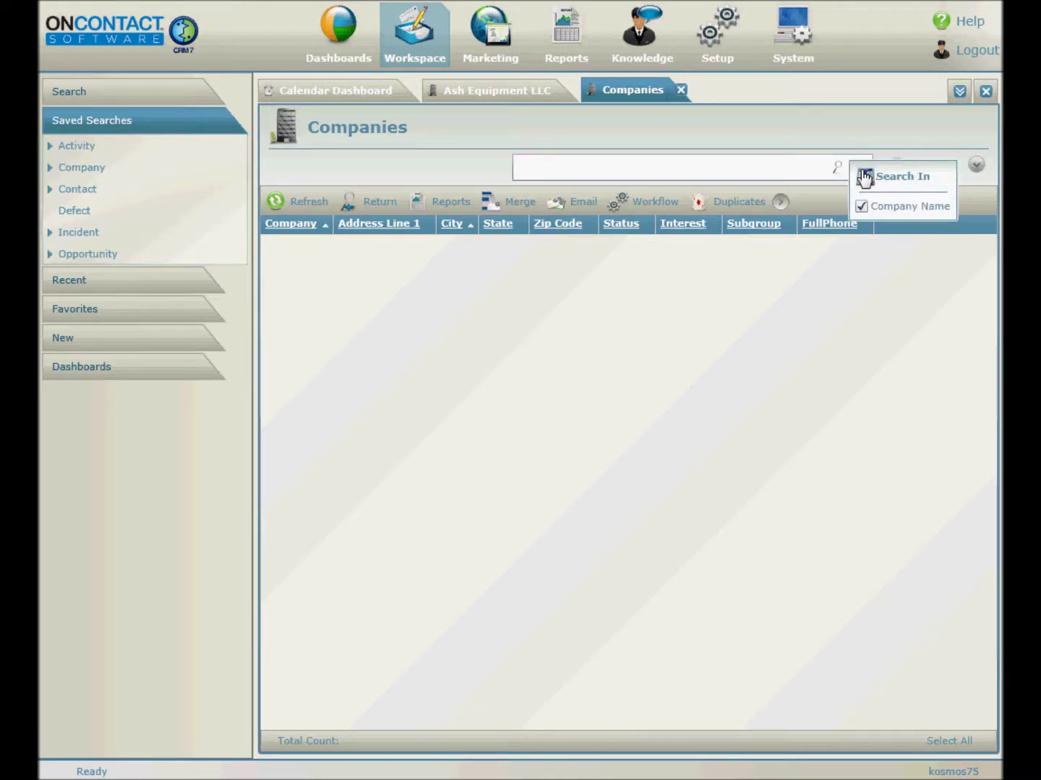
{"action": "left_click", "coordinate": [862, 206]}
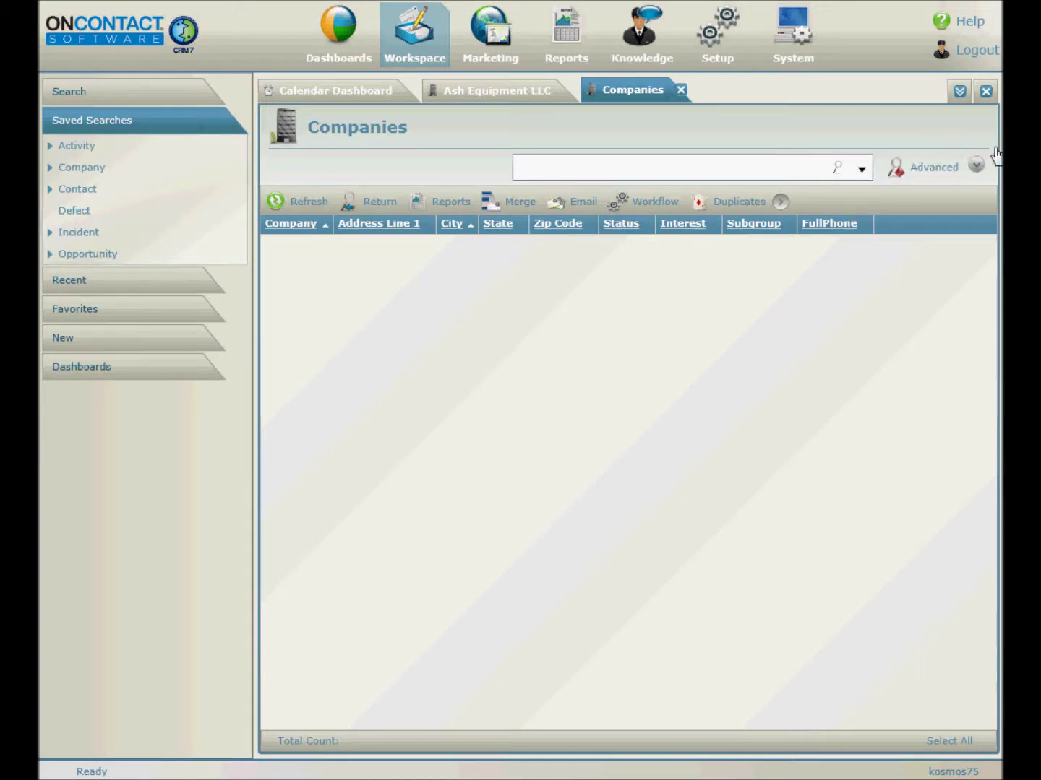
Step: Run an advanced company search with State WISCONSIN and Status Active, and open the Jacobson Financial record in Milwaukee
{"action": "left_click", "coordinate": [976, 166]}
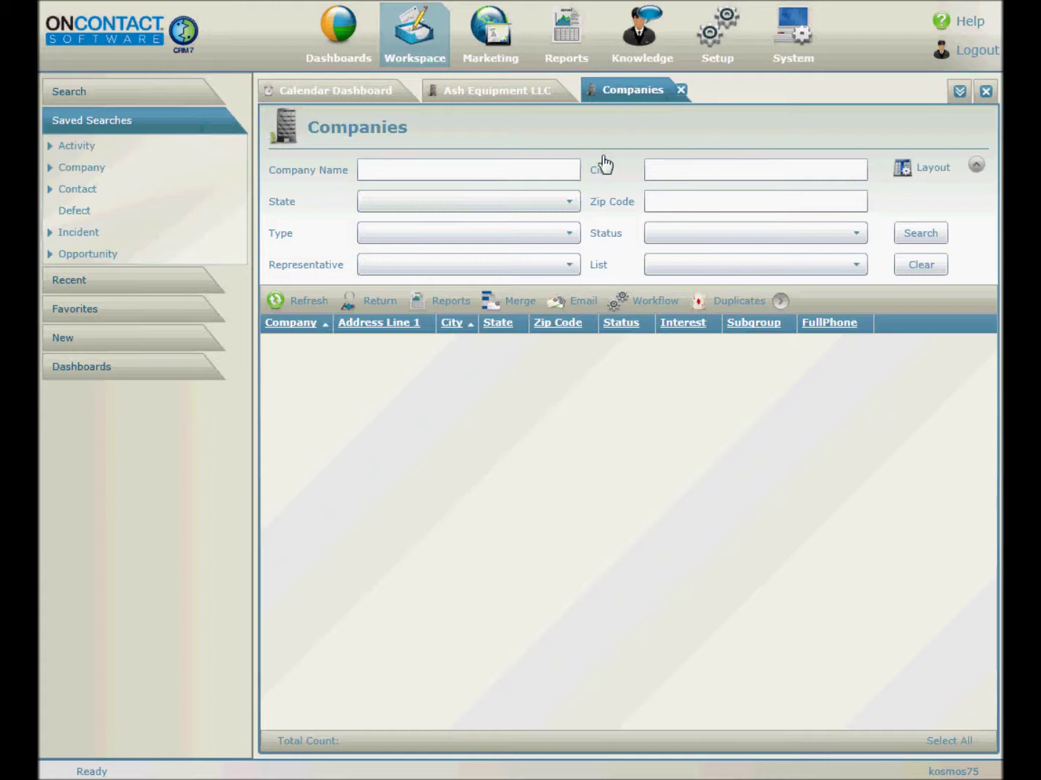
{"action": "left_click", "coordinate": [571, 207]}
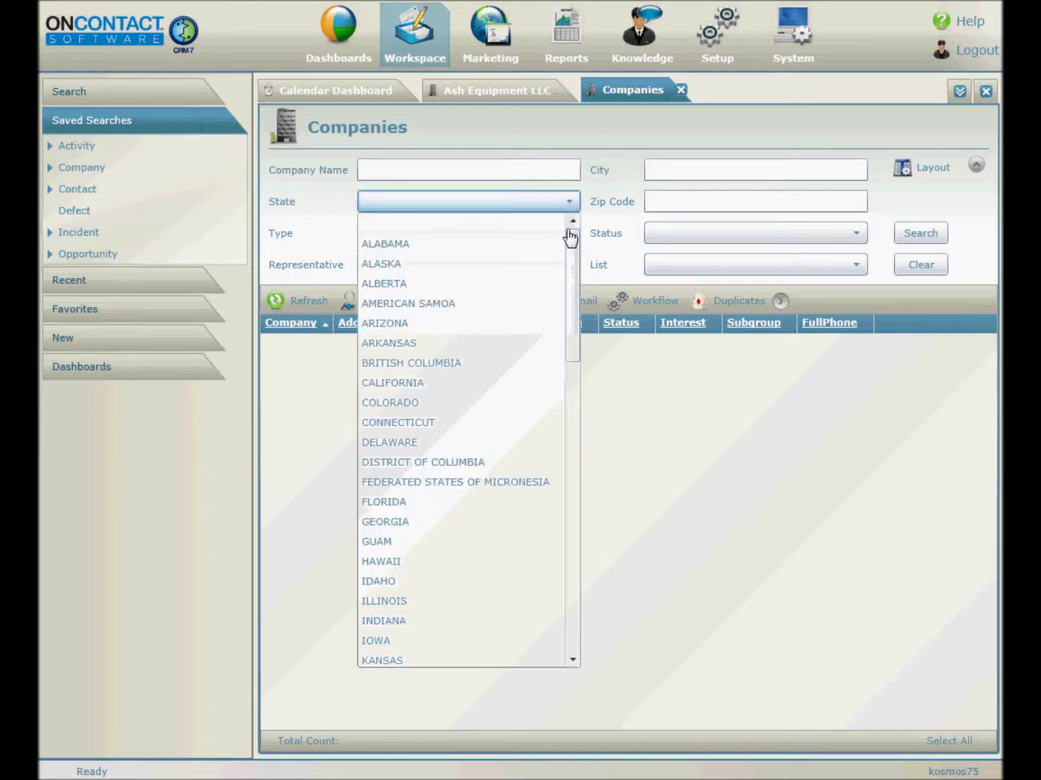
{"action": "left_click_drag", "start_coordinate": [574, 279], "coordinate": [579, 618]}
{"action": "left_click", "coordinate": [430, 616]}
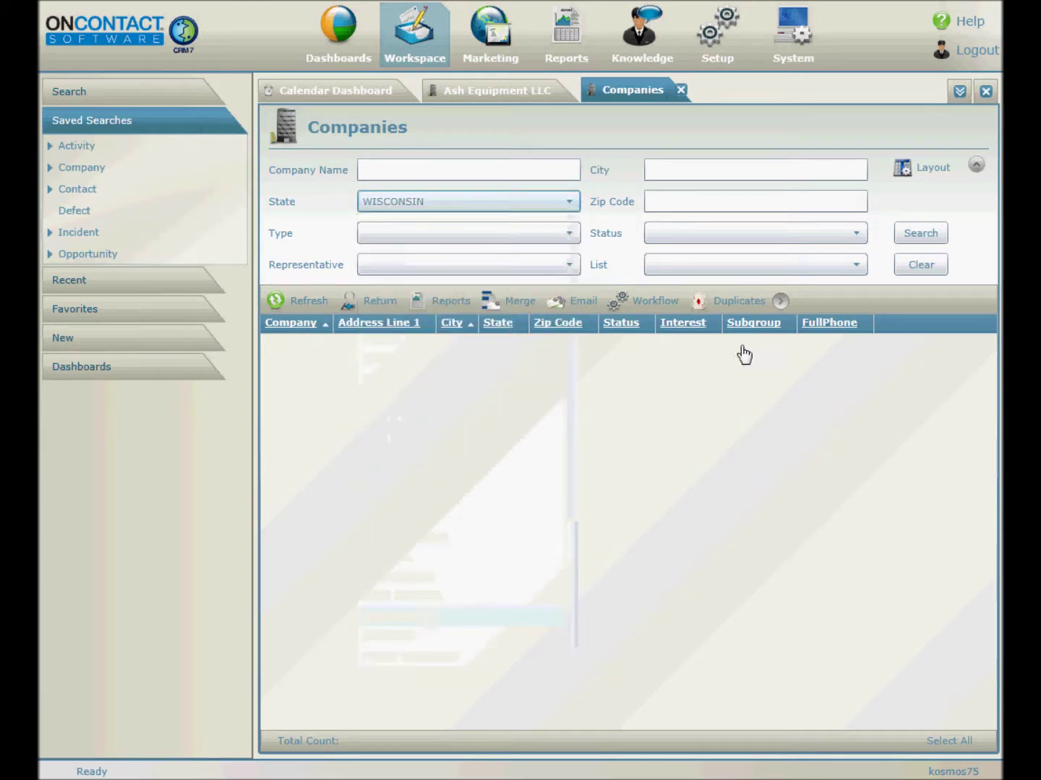
{"action": "left_click", "coordinate": [832, 235]}
{"action": "left_click", "coordinate": [734, 277]}
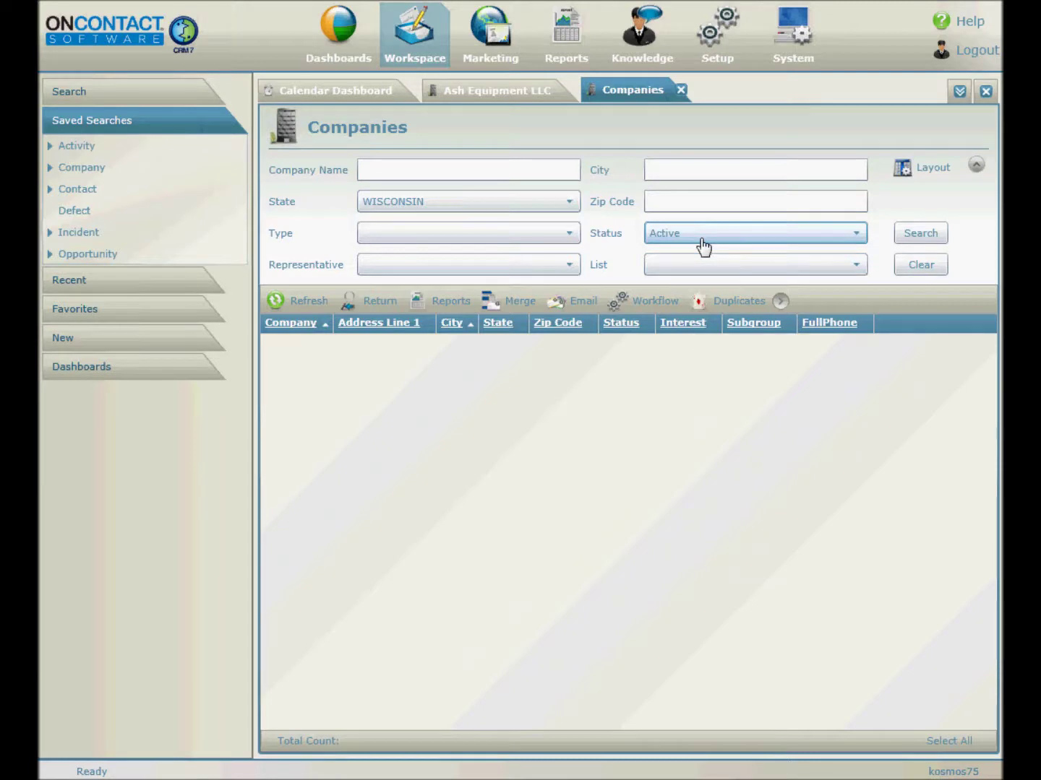
{"action": "left_click", "coordinate": [921, 235]}
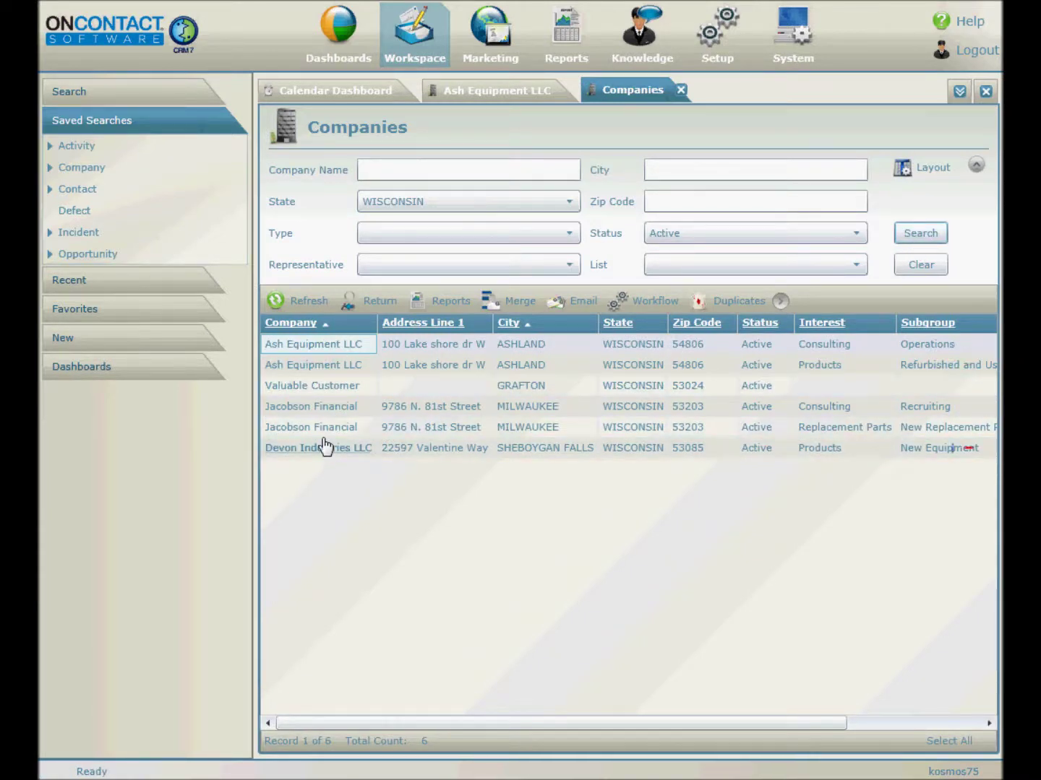
{"action": "double_click", "coordinate": [321, 409]}
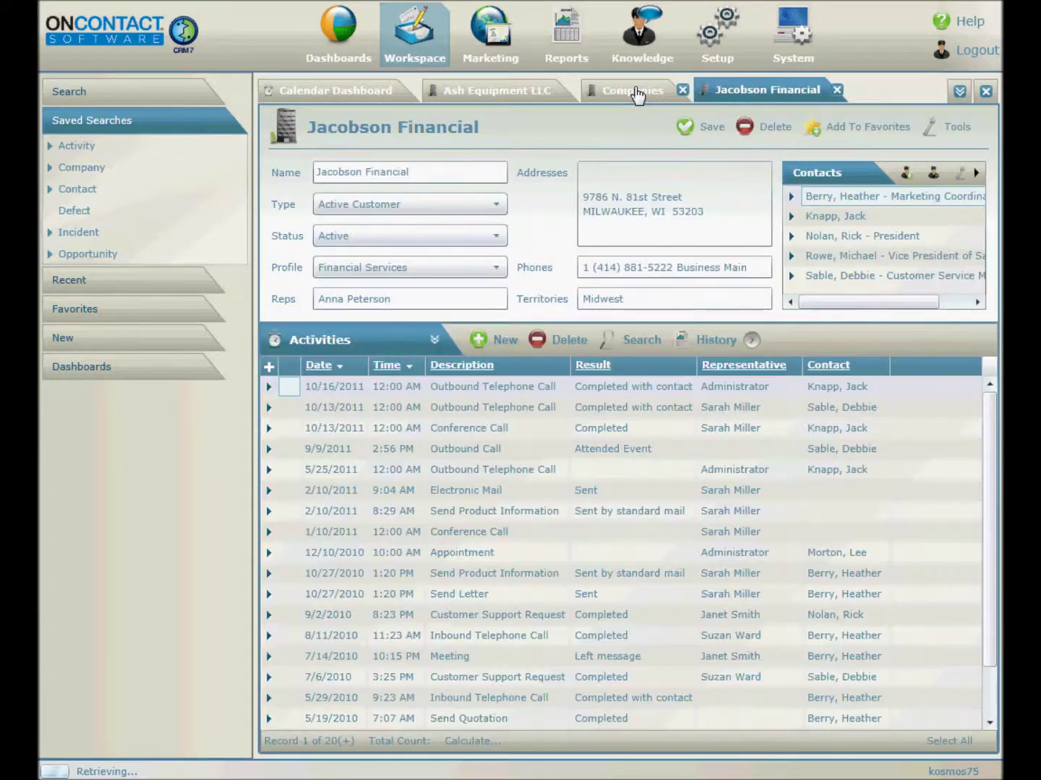
Step: Return to the Companies search and add Interest to the active columns of its advanced search layout
{"action": "left_click", "coordinate": [633, 93]}
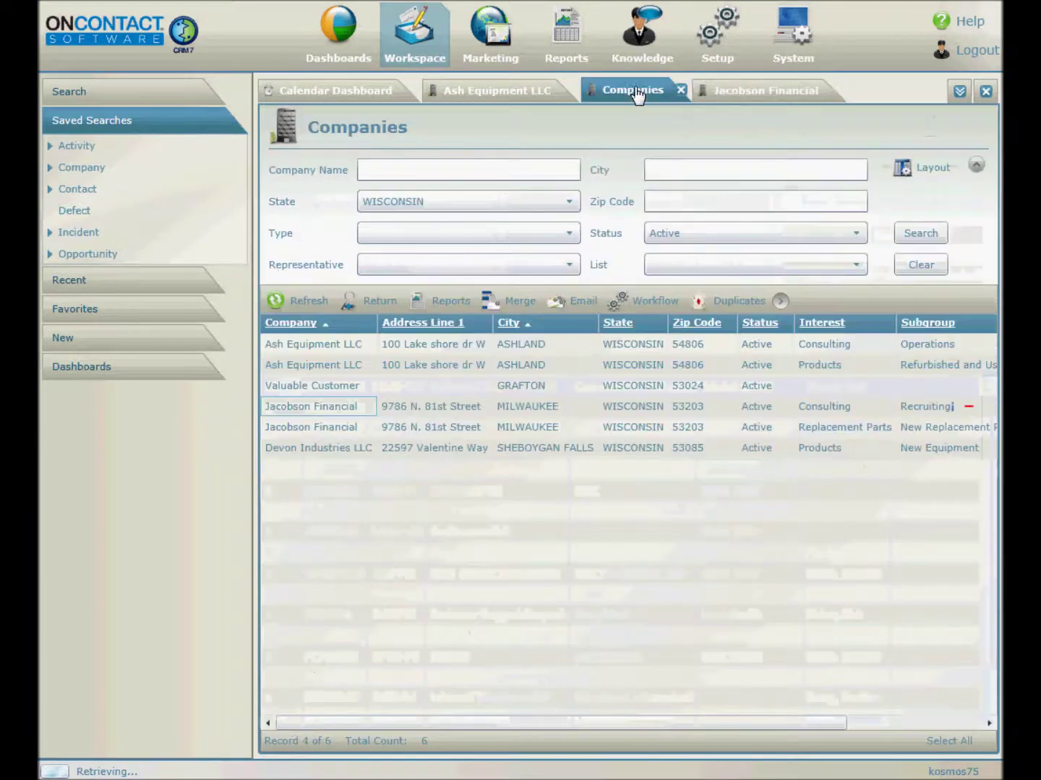
{"action": "left_click", "coordinate": [925, 170]}
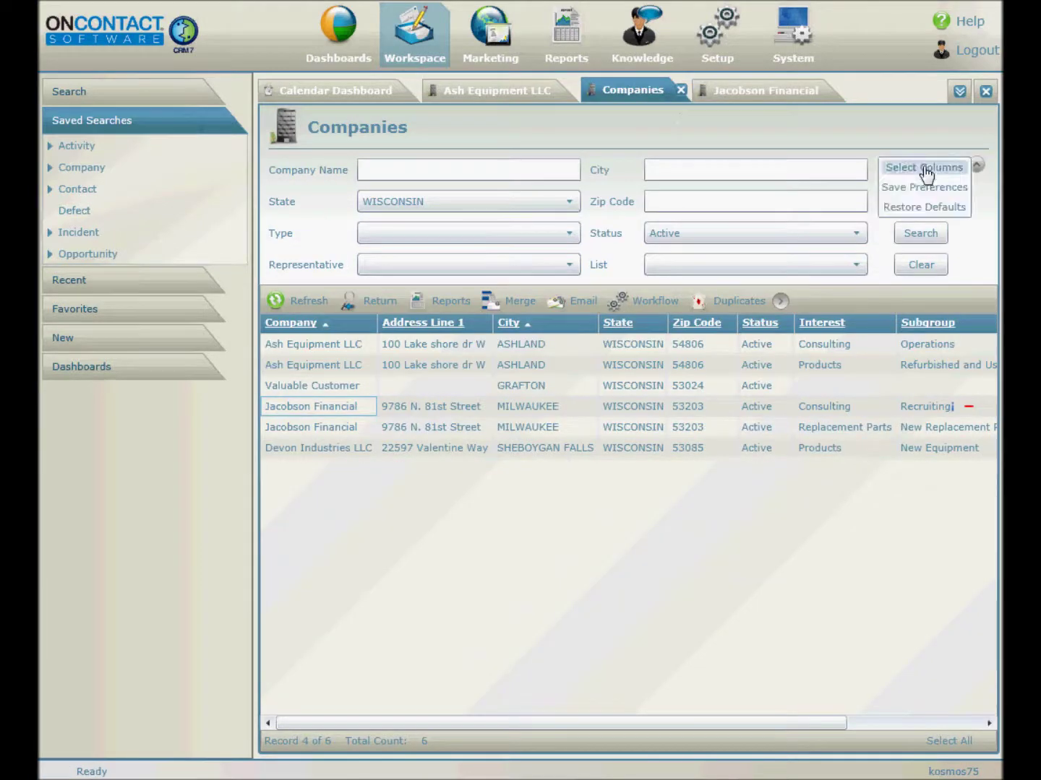
{"action": "left_click", "coordinate": [927, 173]}
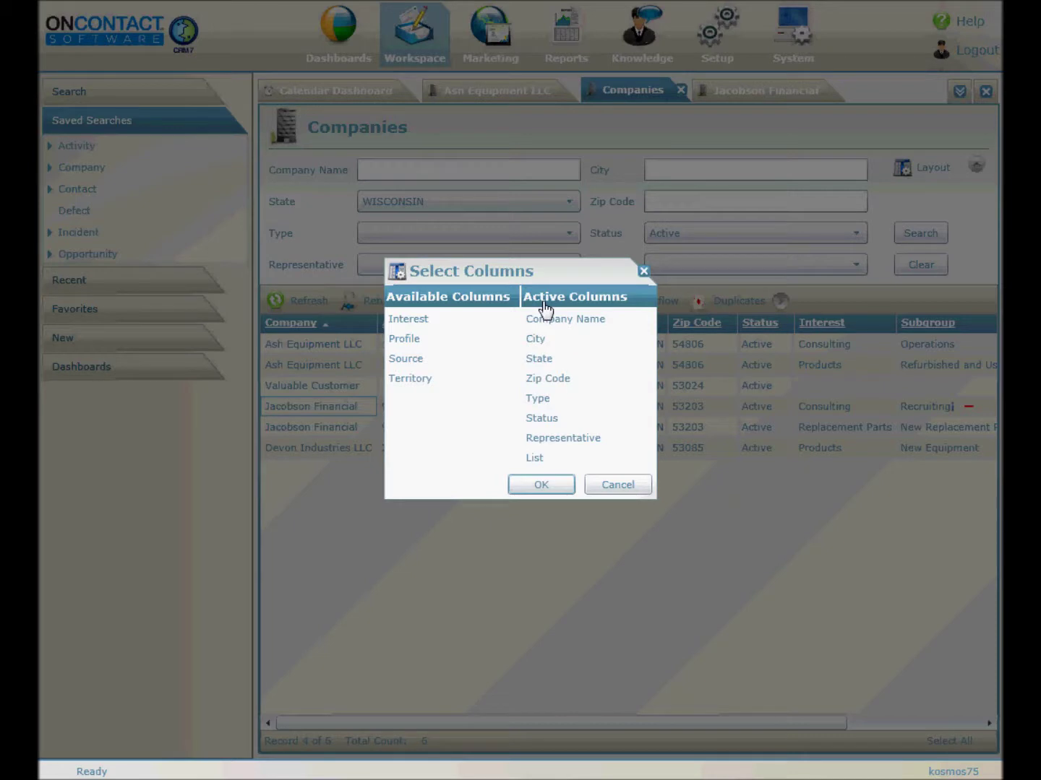
{"action": "mouse_move", "coordinate": [498, 320]}
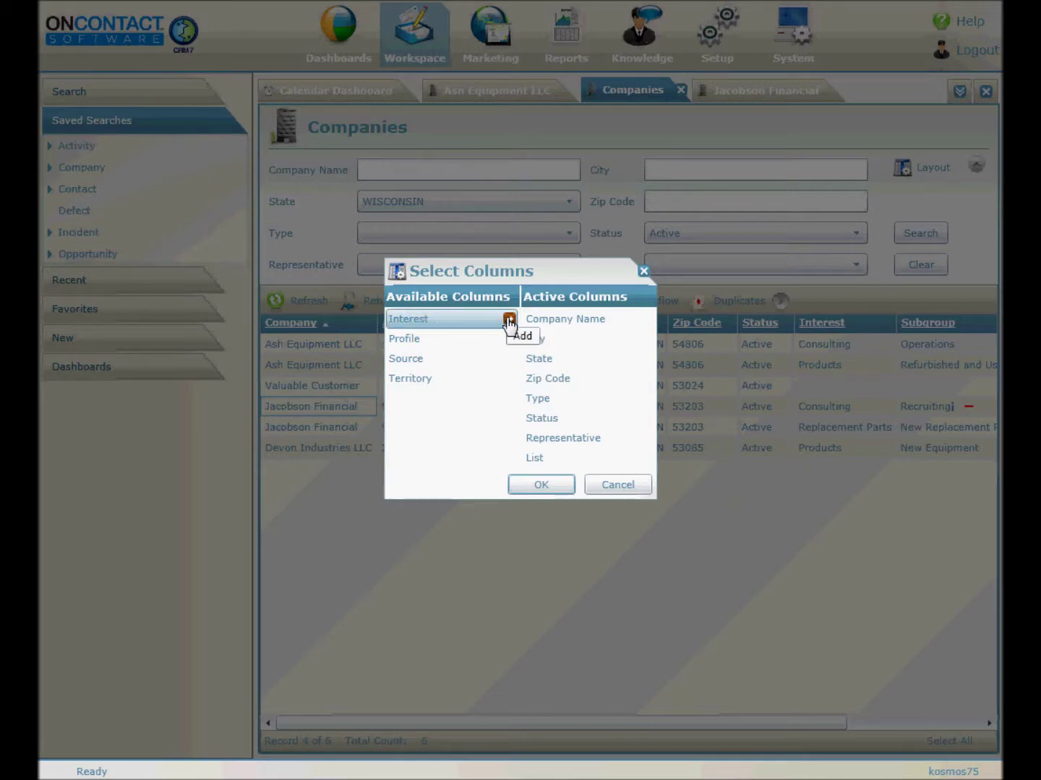
{"action": "left_click", "coordinate": [510, 323]}
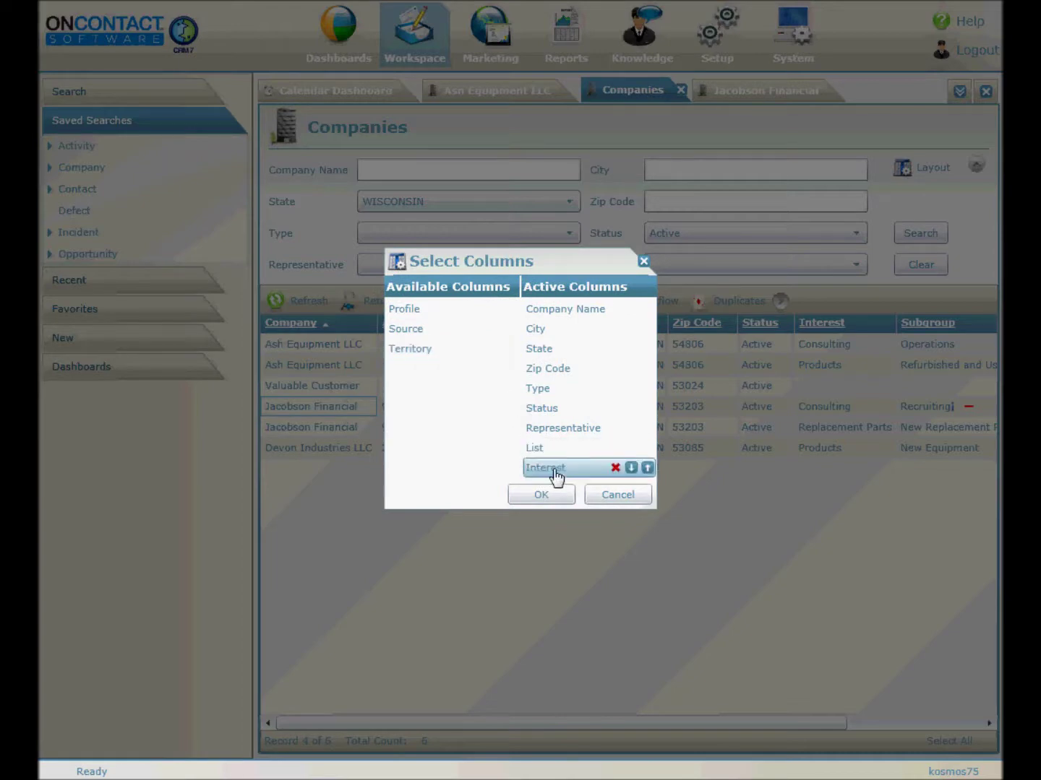
{"action": "left_click", "coordinate": [549, 496]}
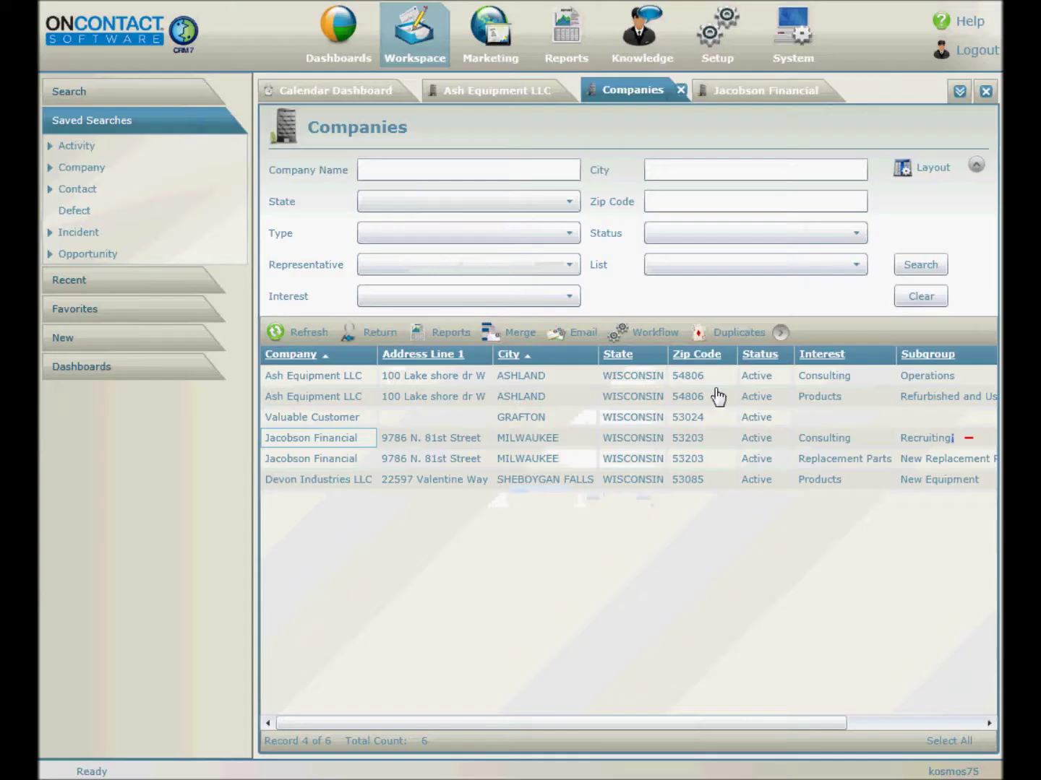
Step: Check the choices offered by the Interest search field and save the Companies search layout preferences
{"action": "left_click", "coordinate": [571, 299]}
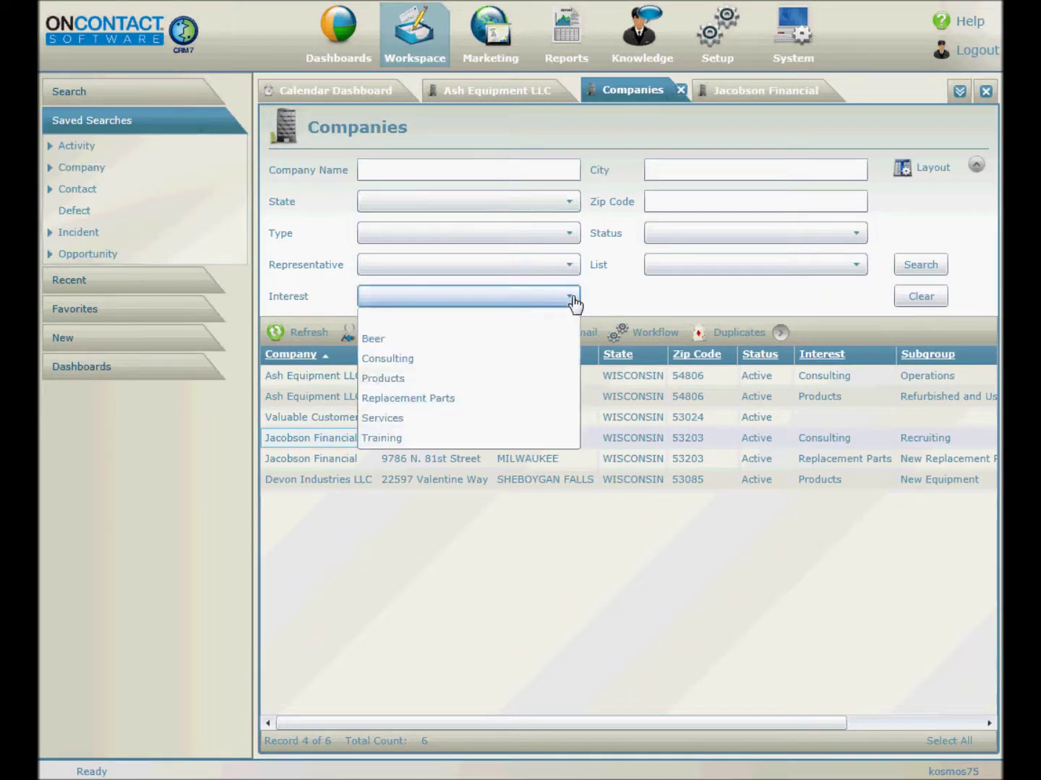
{"action": "left_click", "coordinate": [573, 299]}
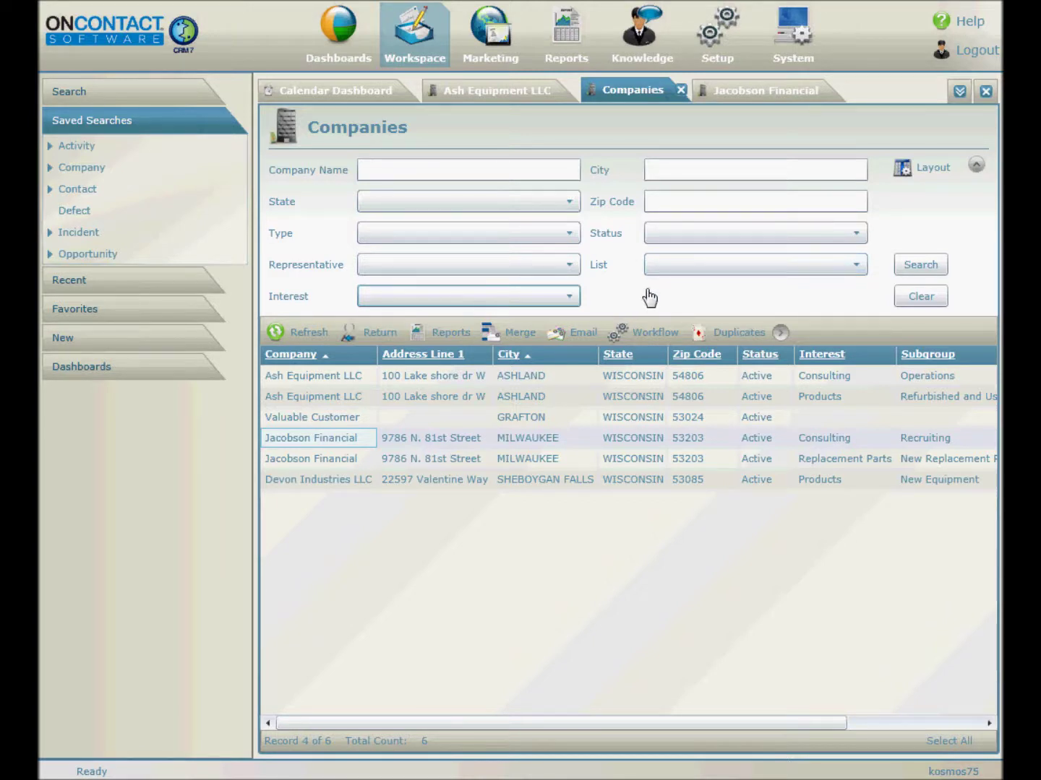
{"action": "left_click", "coordinate": [912, 166]}
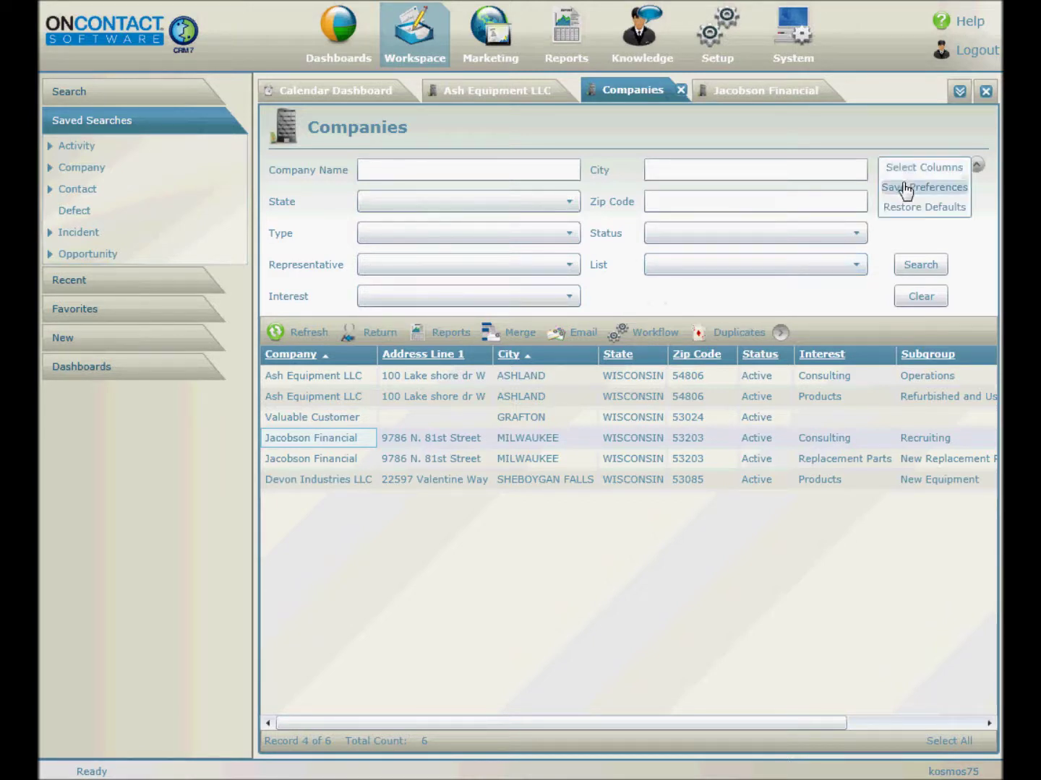
{"action": "left_click", "coordinate": [905, 189]}
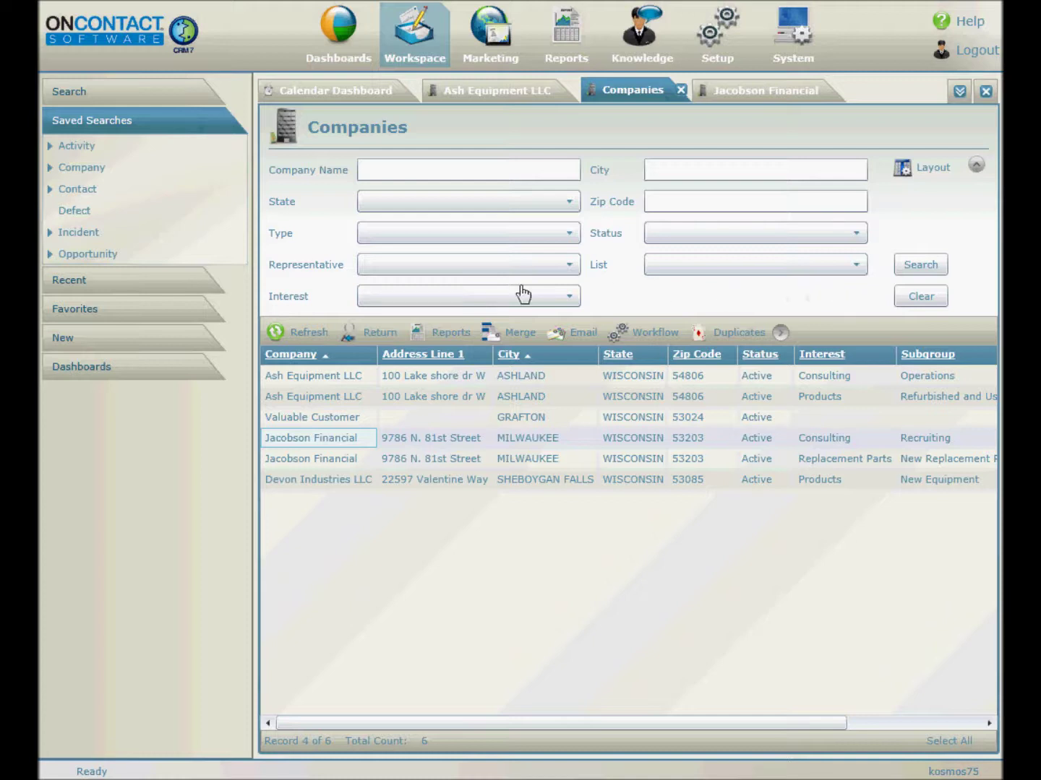
{"action": "left_click", "coordinate": [310, 332]}
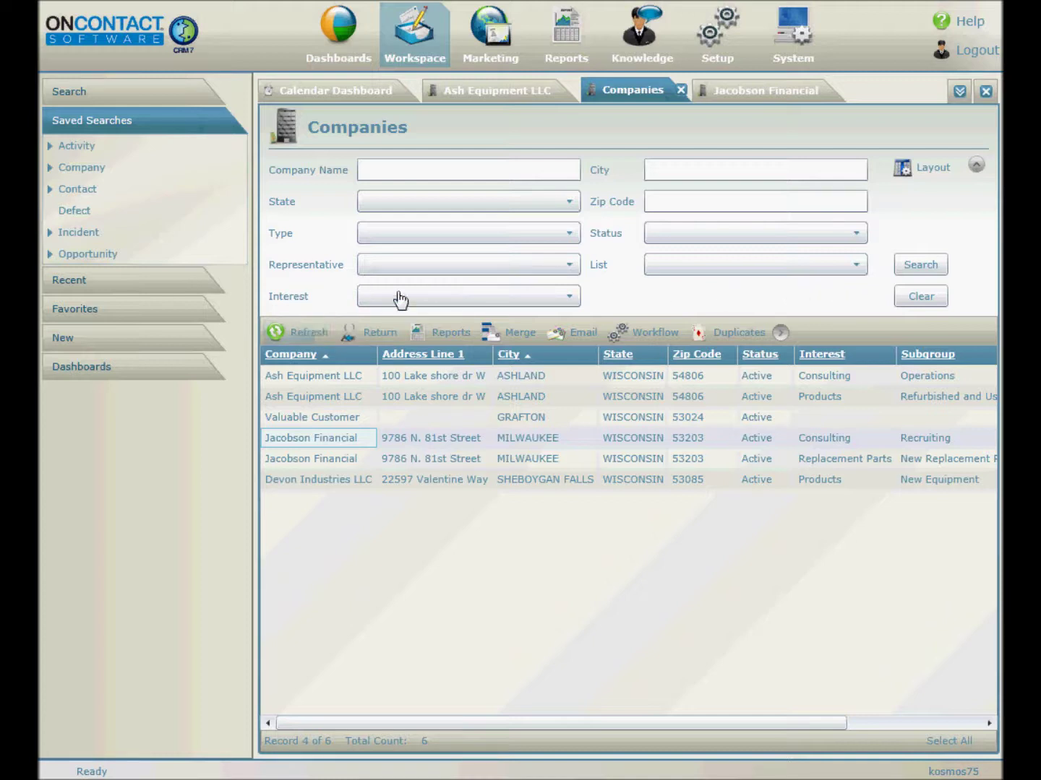
Step: Build an advanced query for companies with the filter Company Status is equal to Active
{"action": "left_click", "coordinate": [975, 166]}
{"action": "left_click", "coordinate": [927, 170]}
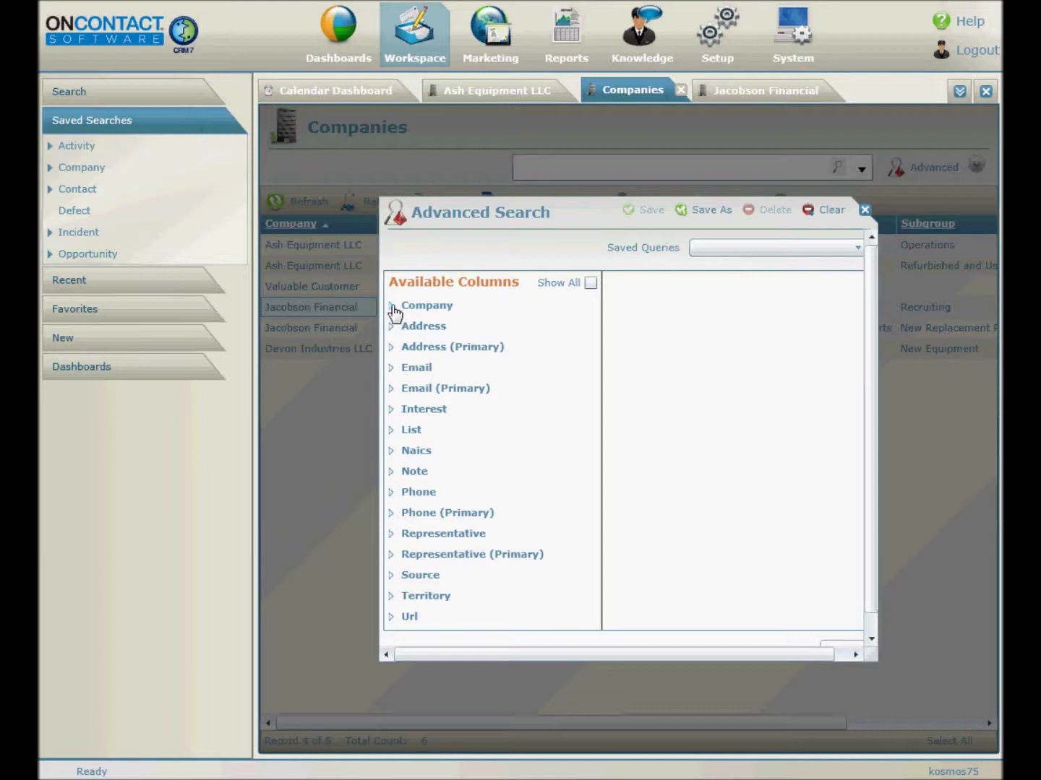
{"action": "left_click", "coordinate": [393, 307]}
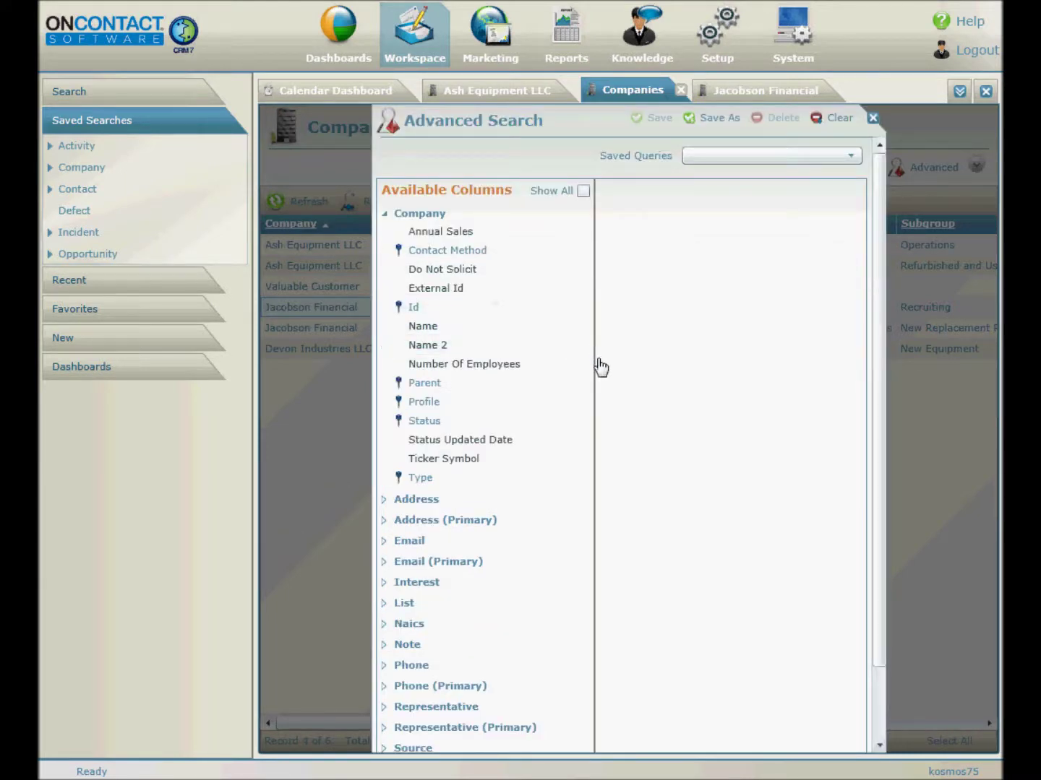
{"action": "mouse_move", "coordinate": [413, 422]}
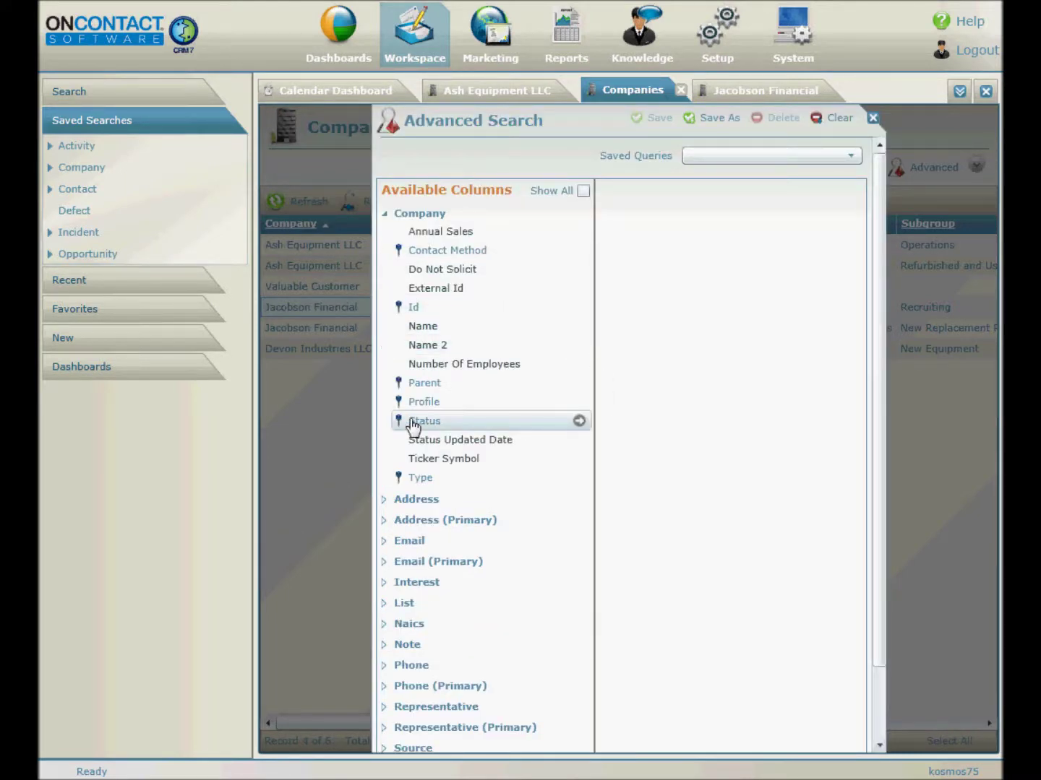
{"action": "left_click", "coordinate": [579, 422]}
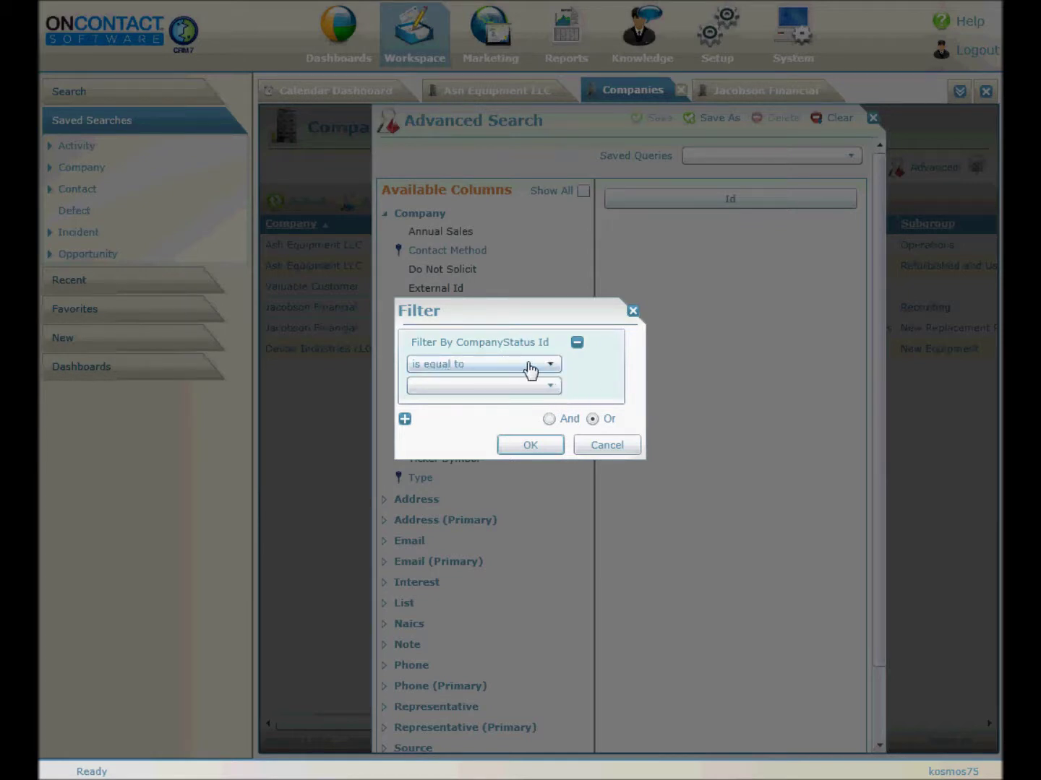
{"action": "left_click", "coordinate": [553, 390]}
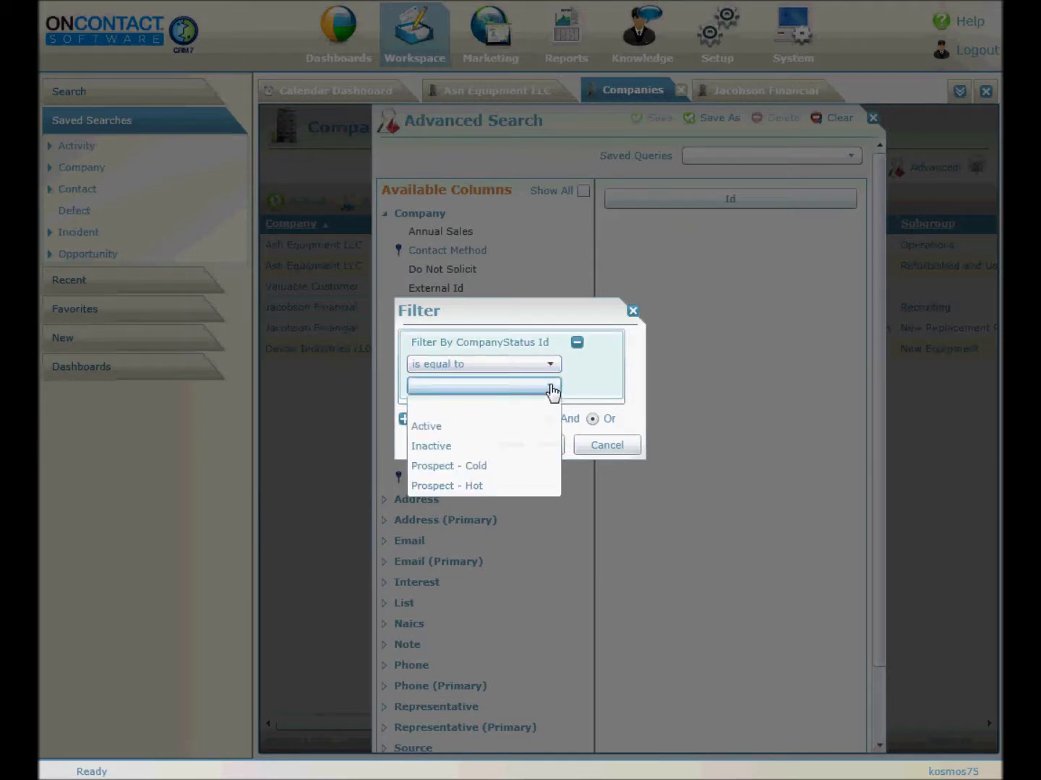
{"action": "left_click", "coordinate": [436, 429]}
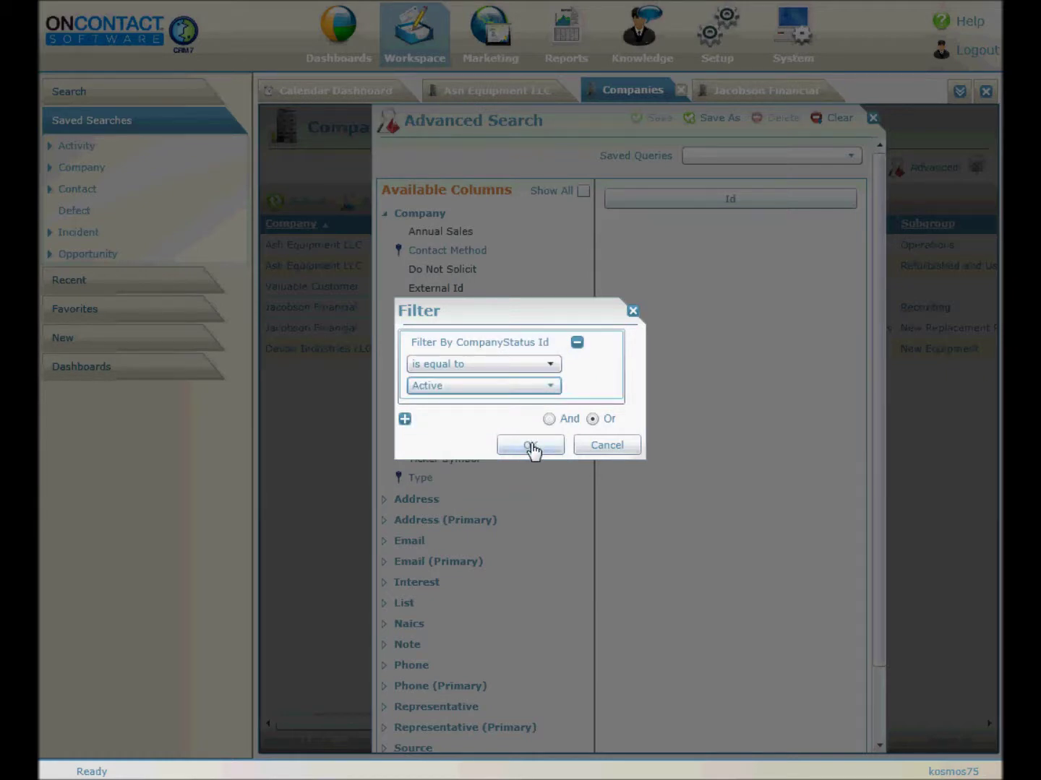
{"action": "left_click", "coordinate": [530, 446]}
{"action": "left_click", "coordinate": [521, 446]}
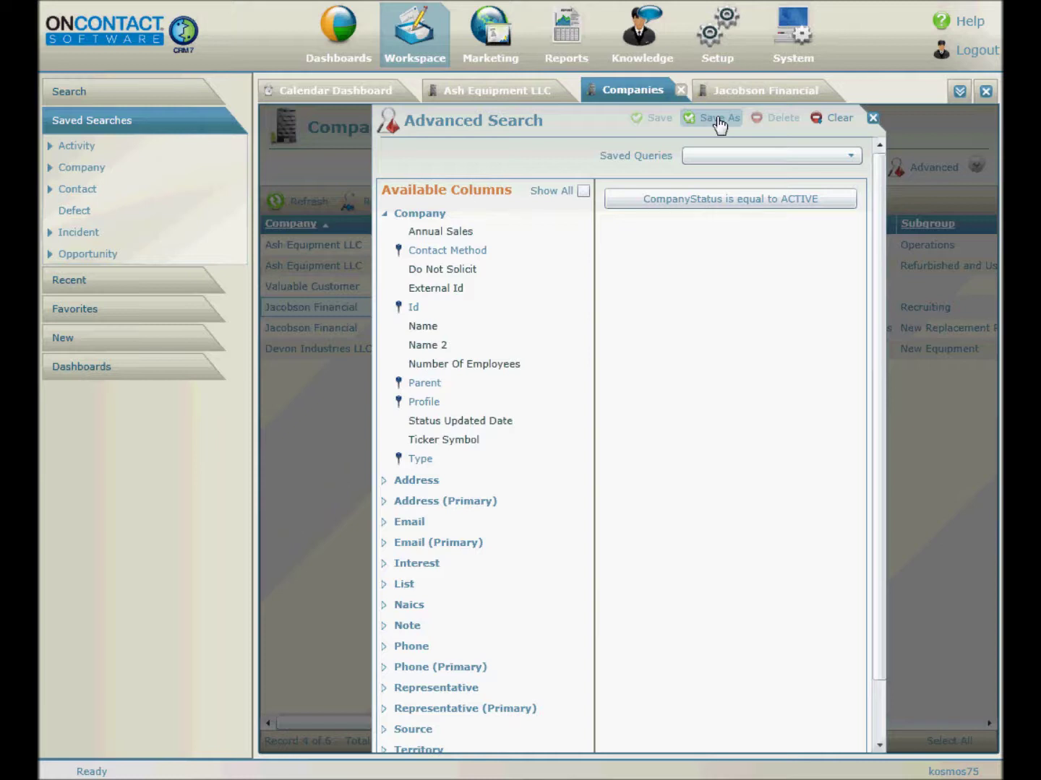
Step: Save the advanced query as "Active Companies" and close the Advanced Search dialog
{"action": "left_click", "coordinate": [719, 125]}
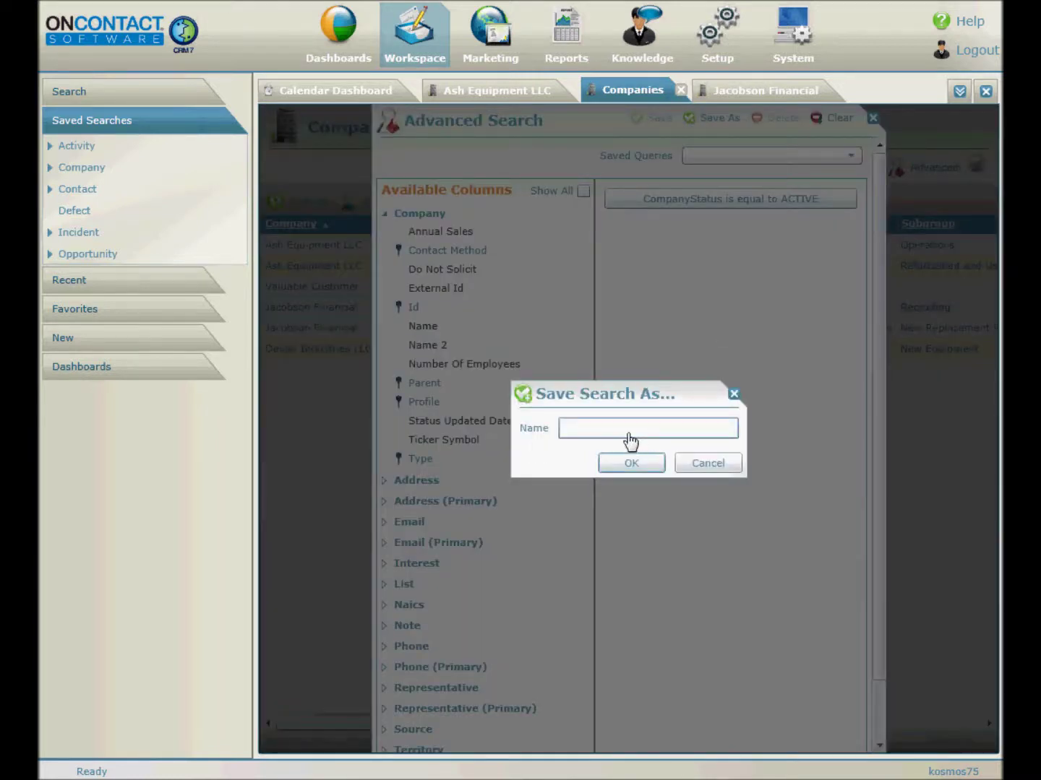
{"action": "type", "text": "Active Companies"}
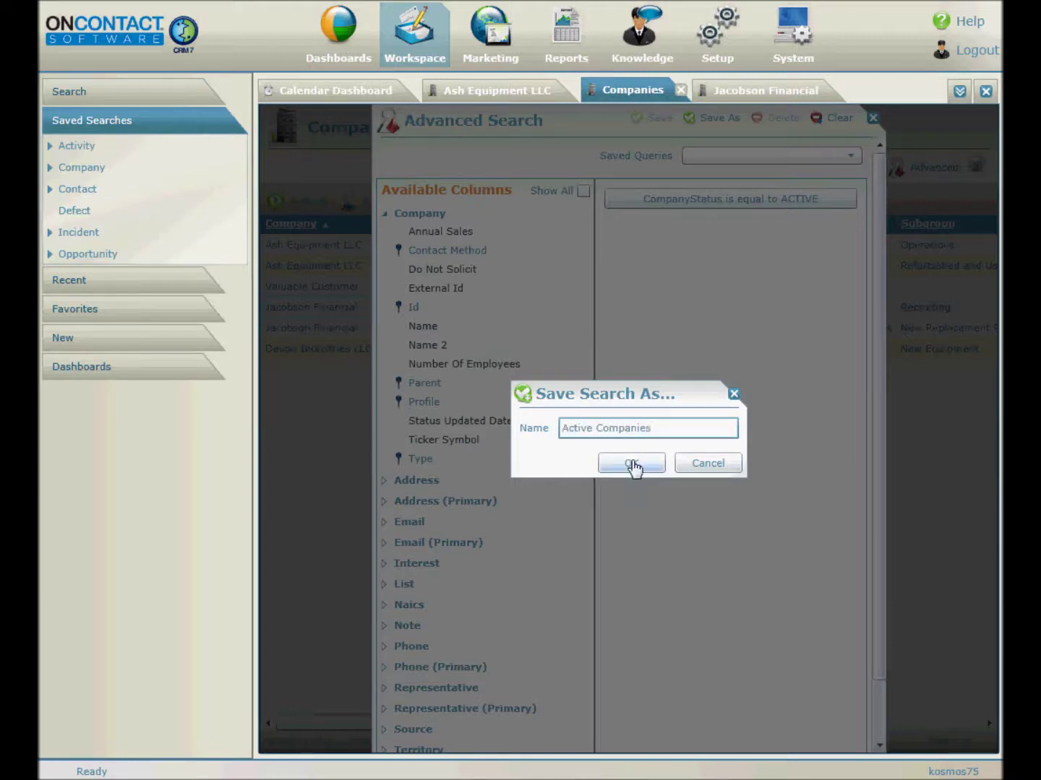
{"action": "left_click", "coordinate": [632, 466]}
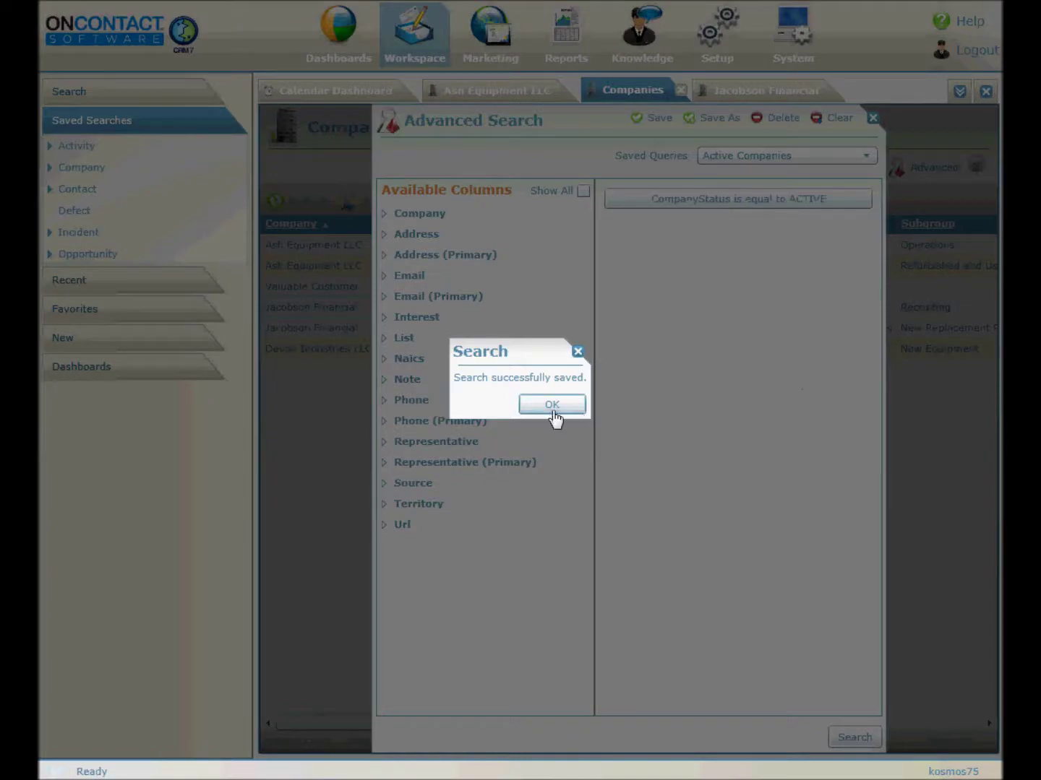
{"action": "left_click", "coordinate": [552, 417]}
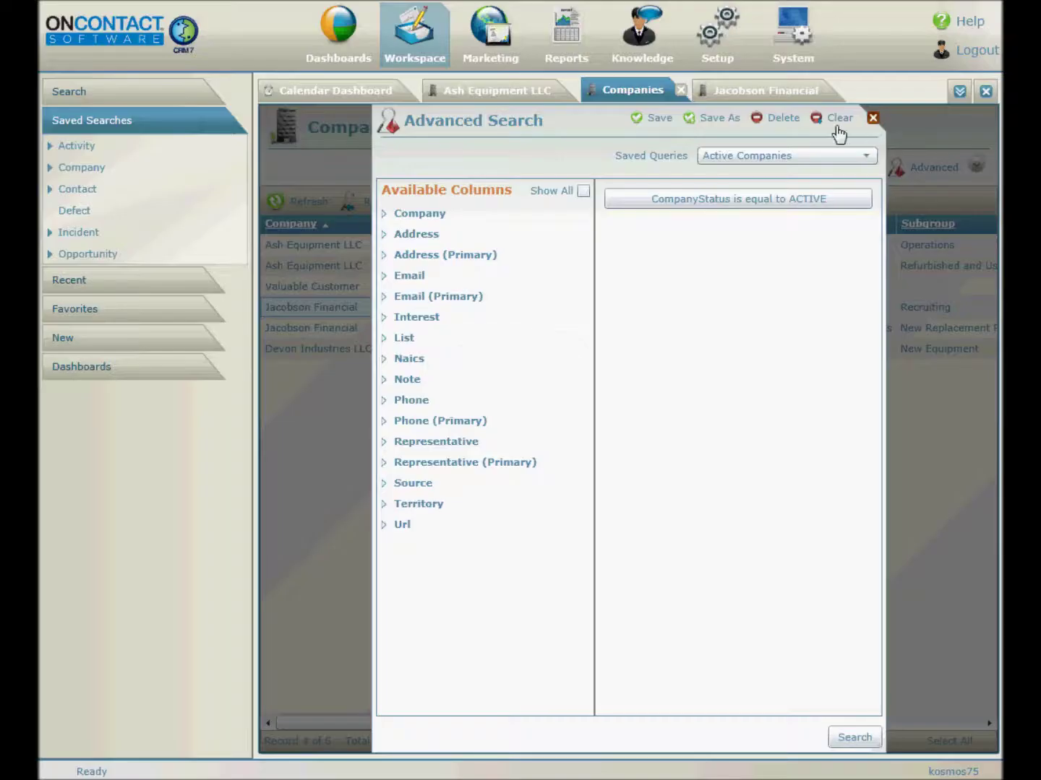
{"action": "left_click", "coordinate": [873, 118]}
Step: Run the Active Companies saved search and return the first seven records, Focus Diagnostics through Ash Equipment LLC, to the navigation list
{"action": "left_click", "coordinate": [51, 168]}
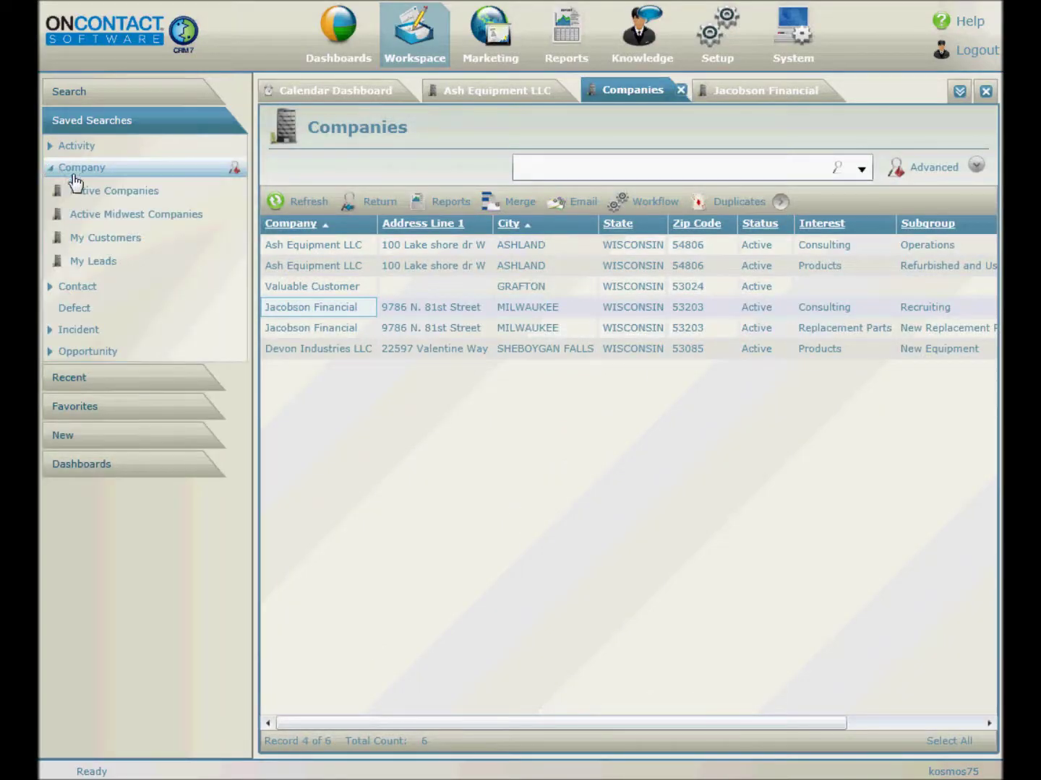
{"action": "left_click", "coordinate": [90, 191]}
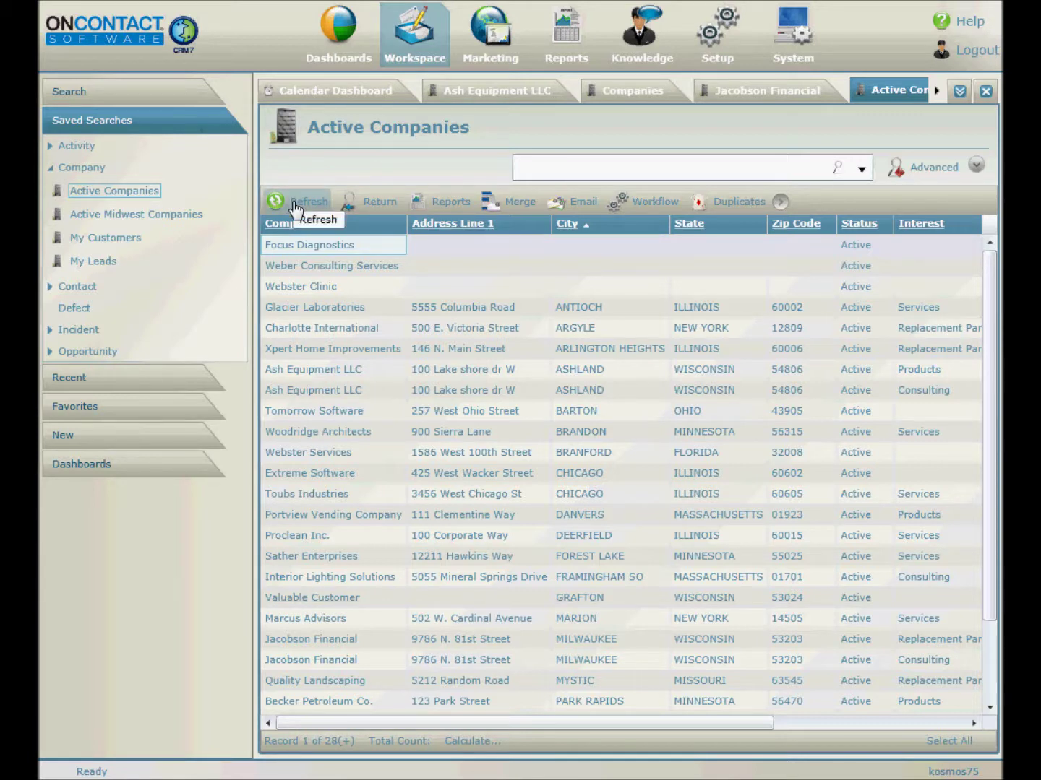
{"action": "left_click", "coordinate": [424, 249]}
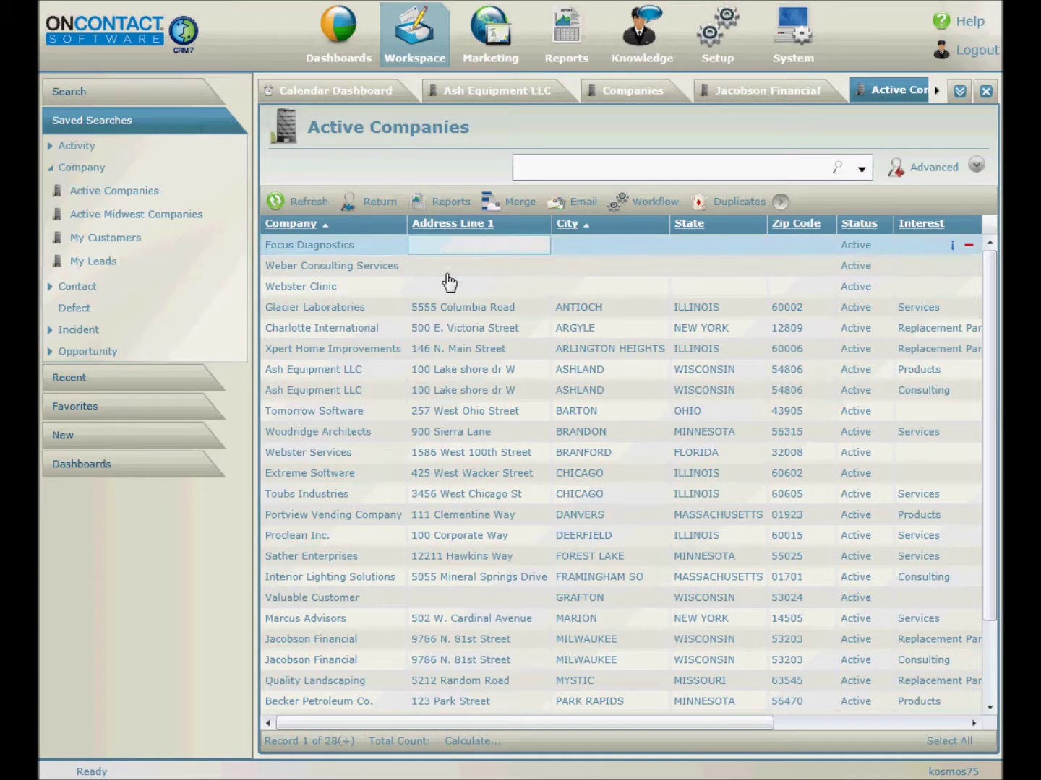
{"action": "left_click", "coordinate": [547, 368], "text": "shift"}
{"action": "left_click", "coordinate": [370, 202]}
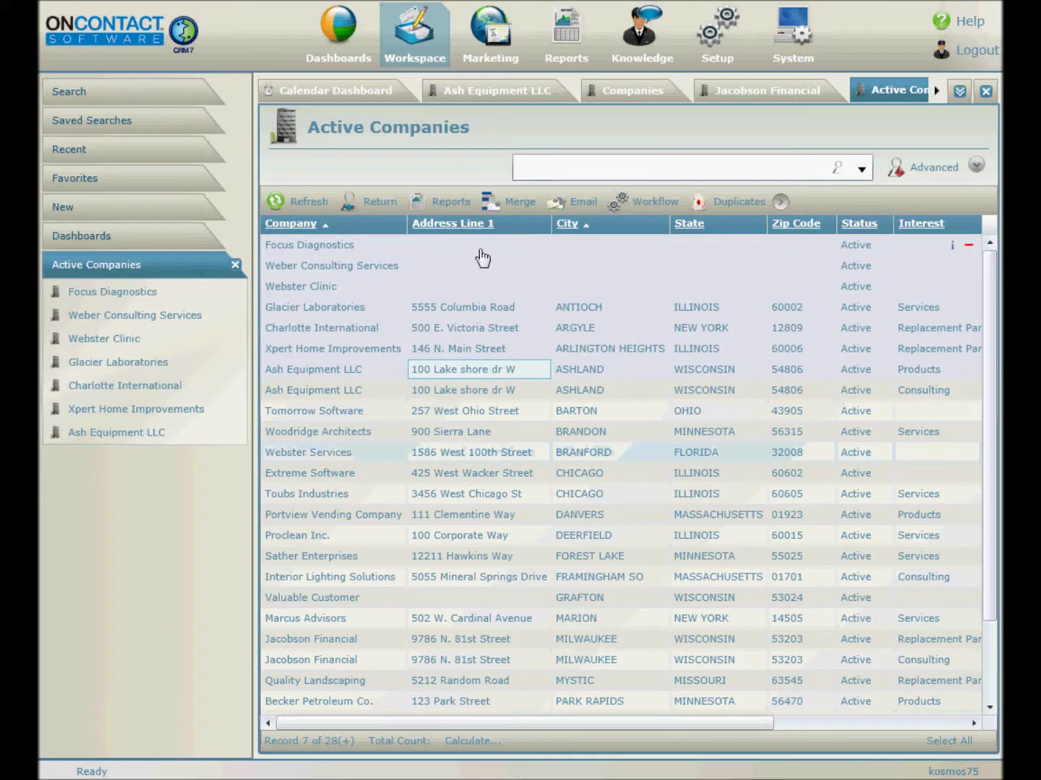
Step: Examine the actions available for the Active Companies results, from Reports and Workflow through Export, Filter, Group, Layout and Merge Records
{"action": "left_click", "coordinate": [448, 205]}
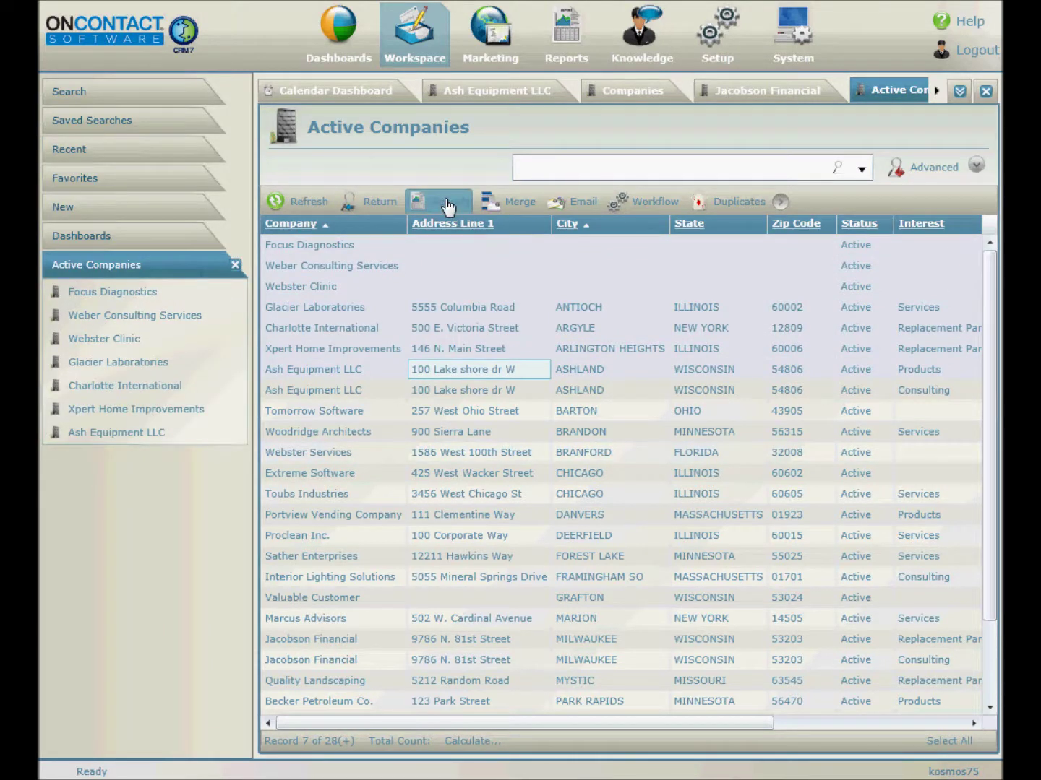
{"action": "left_click", "coordinate": [471, 165]}
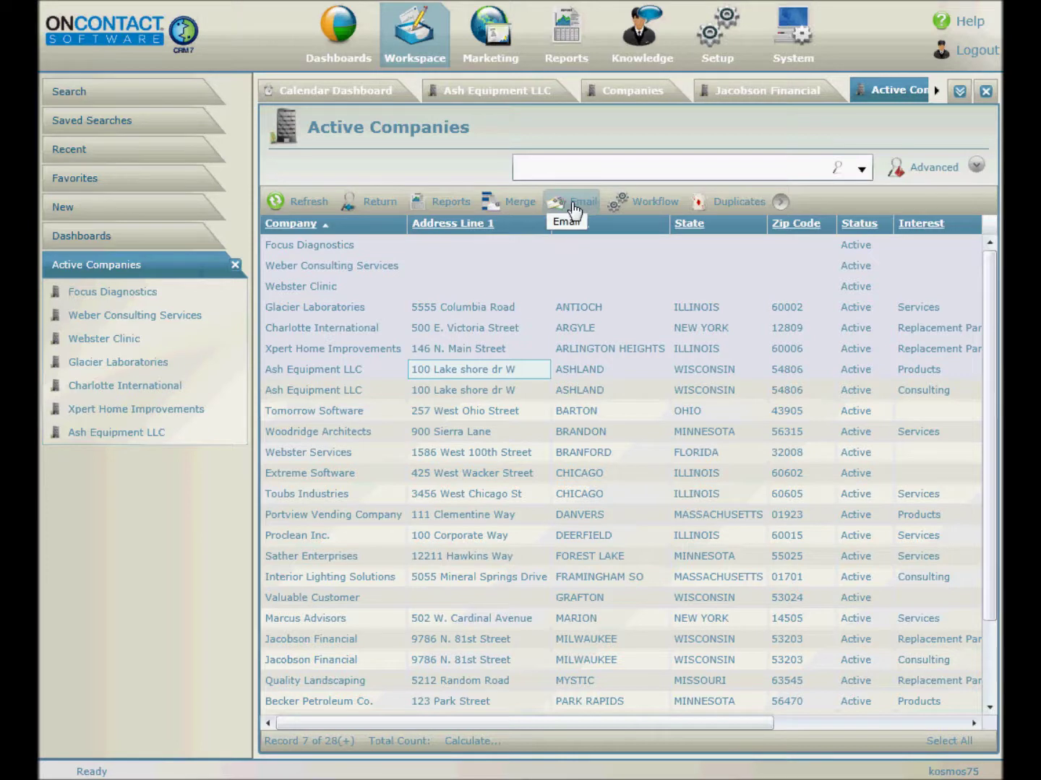
{"action": "left_click", "coordinate": [656, 206]}
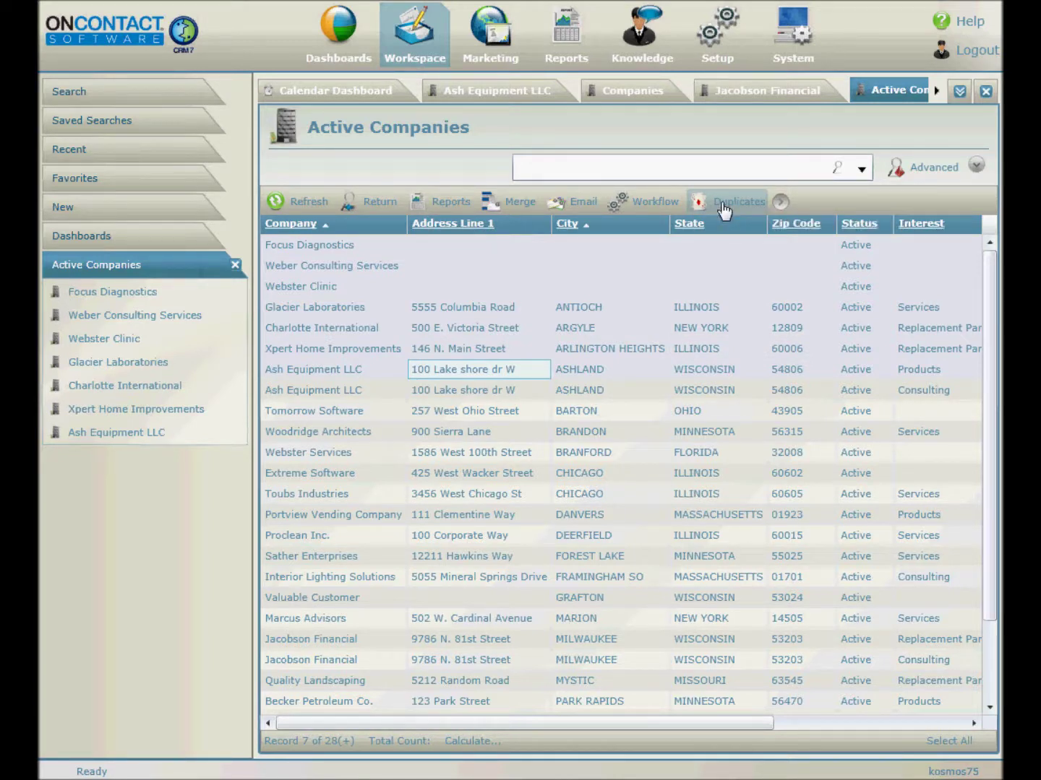
{"action": "left_click", "coordinate": [781, 206]}
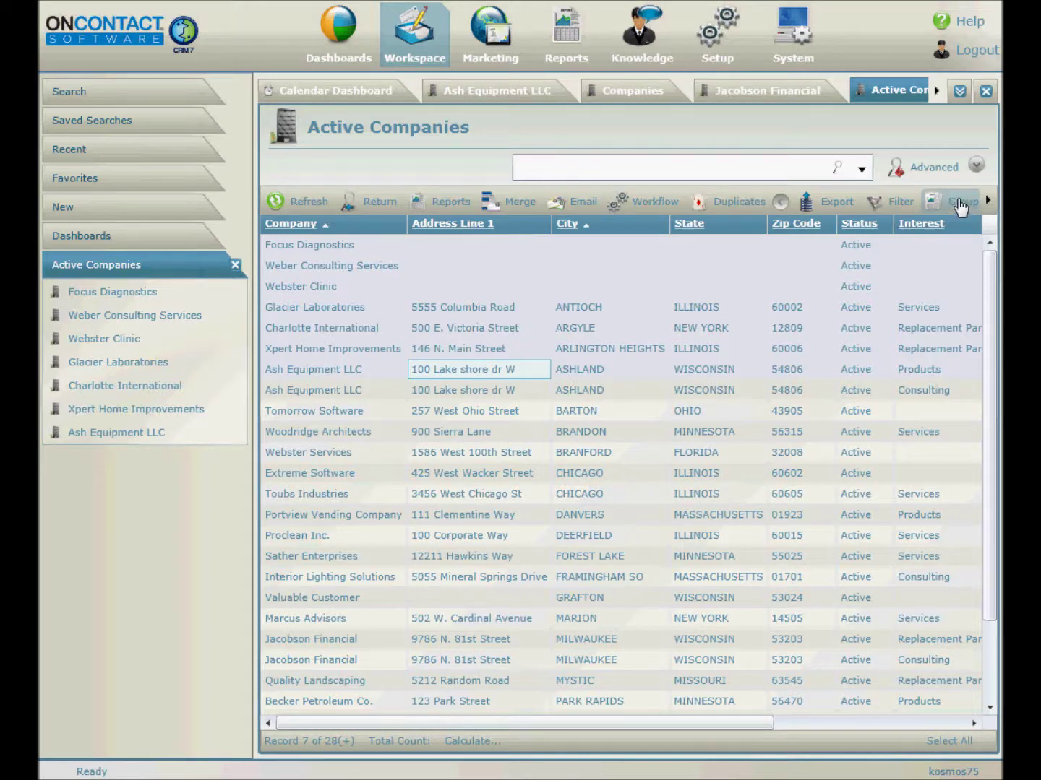
{"action": "left_click", "coordinate": [961, 208]}
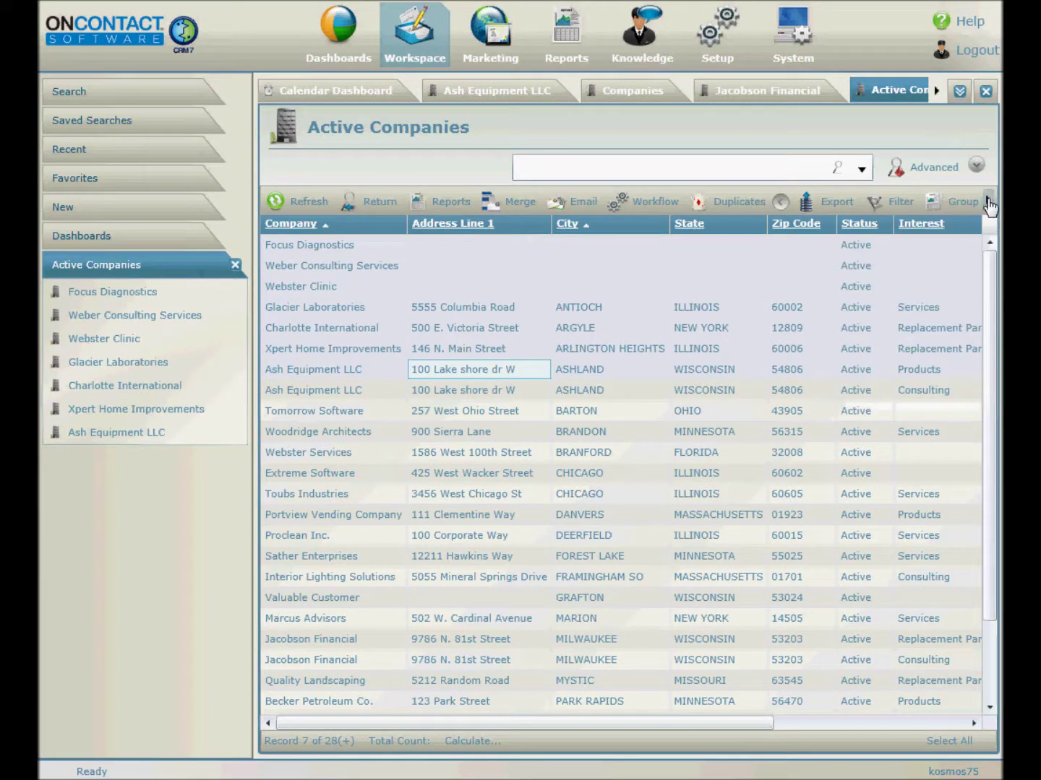
{"action": "left_click", "coordinate": [988, 203]}
{"action": "left_click", "coordinate": [990, 203]}
{"action": "left_click", "coordinate": [990, 204]}
{"action": "left_click", "coordinate": [990, 204]}
{"action": "left_click", "coordinate": [989, 203]}
{"action": "left_click", "coordinate": [989, 203]}
{"action": "left_click", "coordinate": [989, 203]}
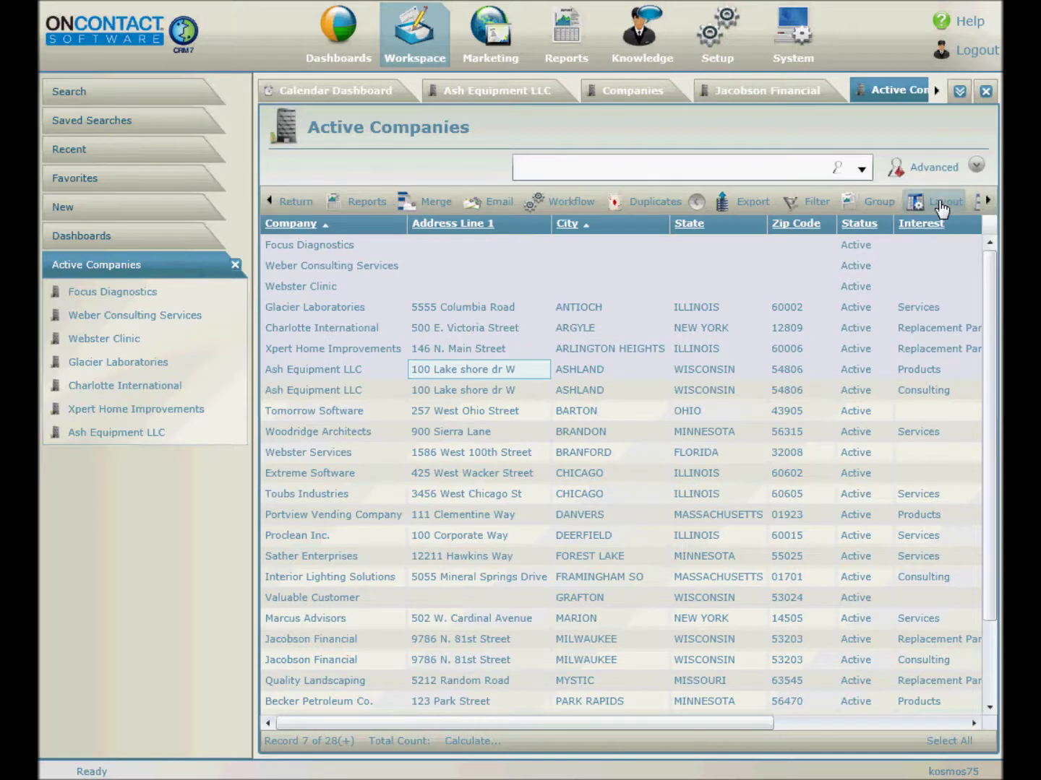
{"action": "left_click", "coordinate": [989, 203]}
{"action": "left_click", "coordinate": [988, 204]}
{"action": "left_click", "coordinate": [989, 204]}
{"action": "left_click", "coordinate": [988, 204]}
{"action": "left_click", "coordinate": [989, 203]}
{"action": "left_click", "coordinate": [990, 203]}
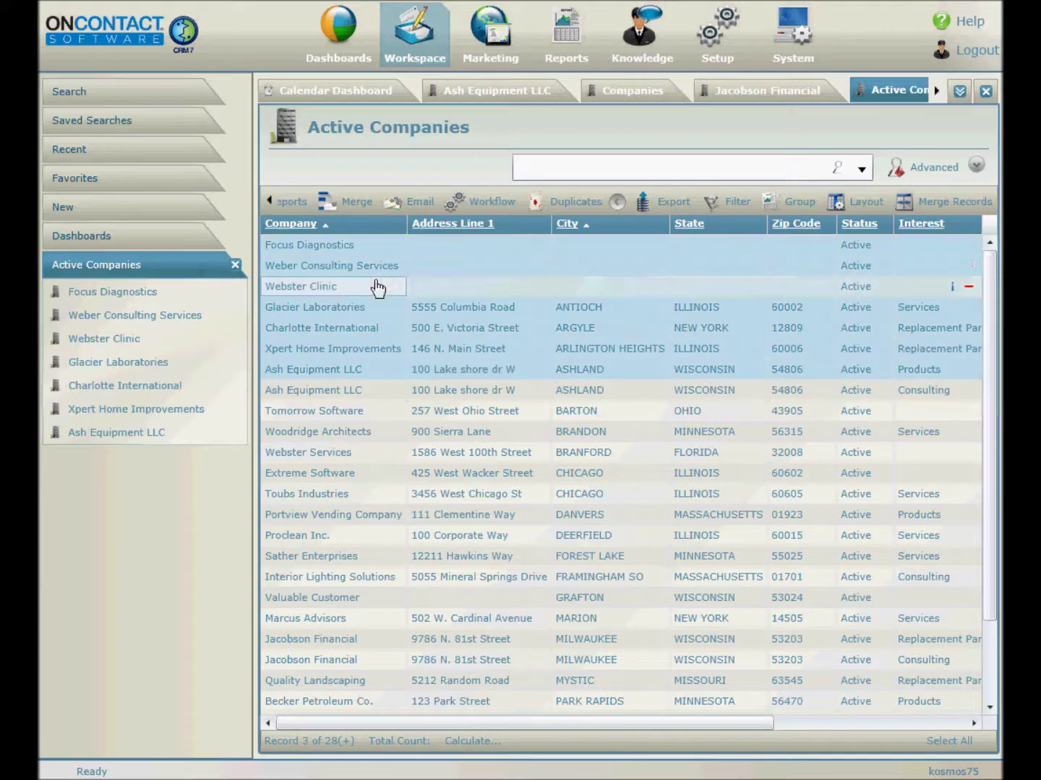
Step: Merge the Weber Consulting Services and Webster Clinic records with Weber Consulting Services as survivor, and close the Merge Companies dialog
{"action": "left_click", "coordinate": [426, 271]}
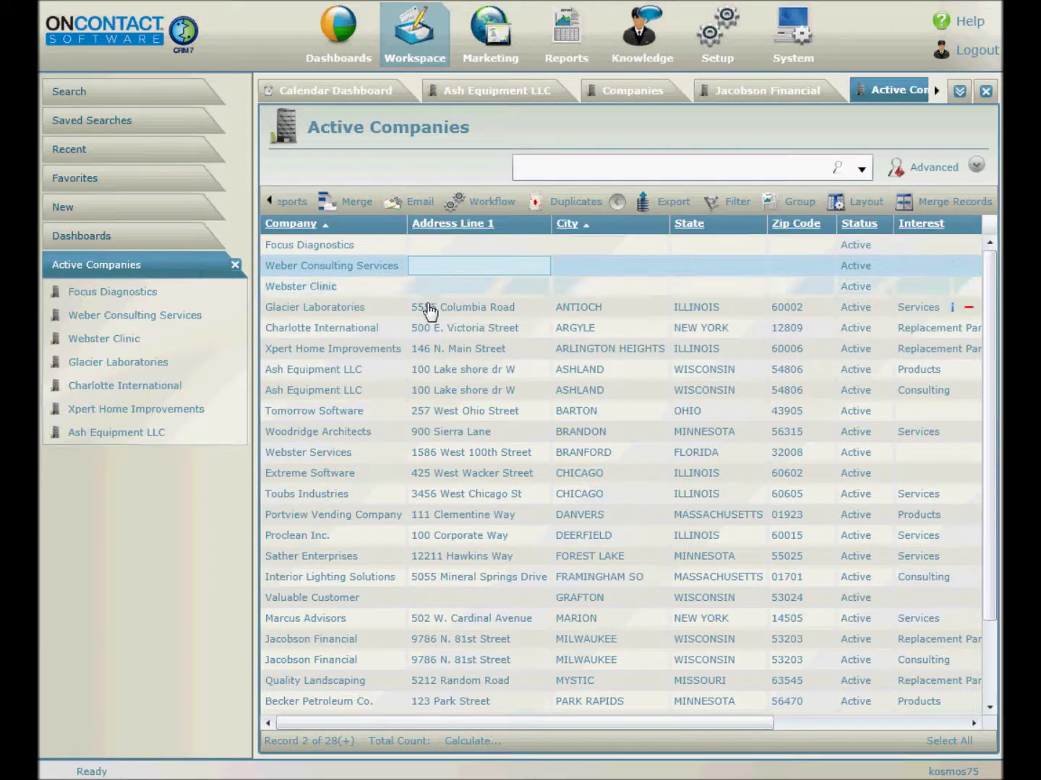
{"action": "left_click", "coordinate": [423, 290]}
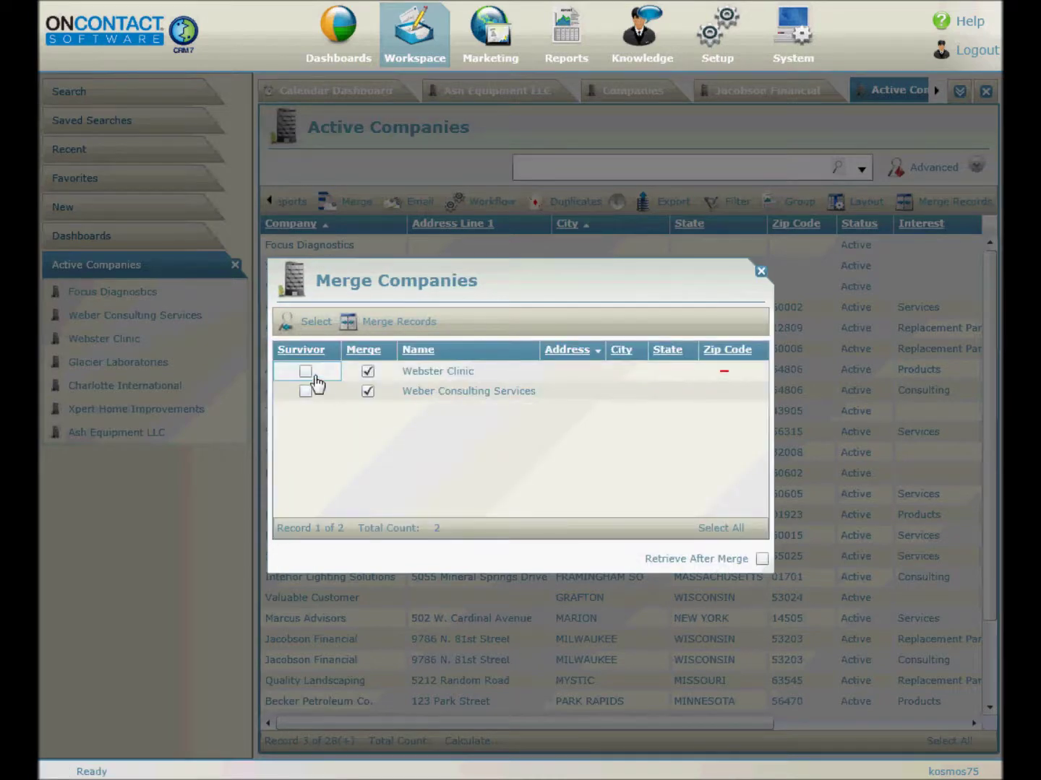
{"action": "left_click", "coordinate": [306, 392]}
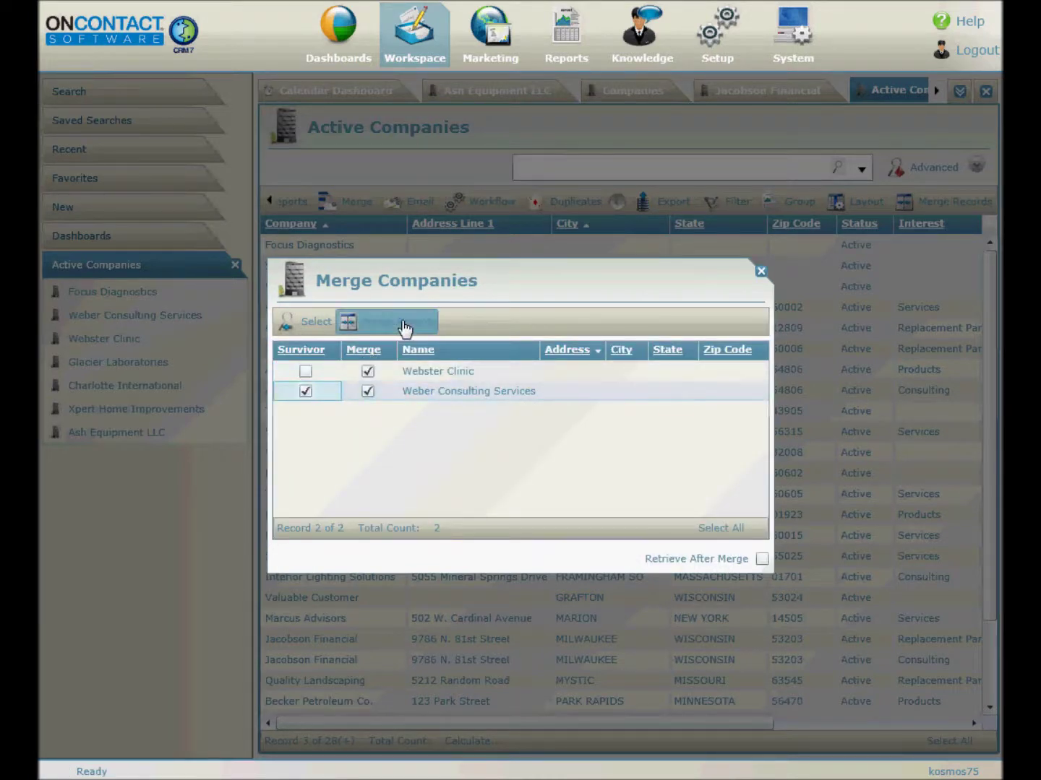
{"action": "left_click", "coordinate": [405, 326]}
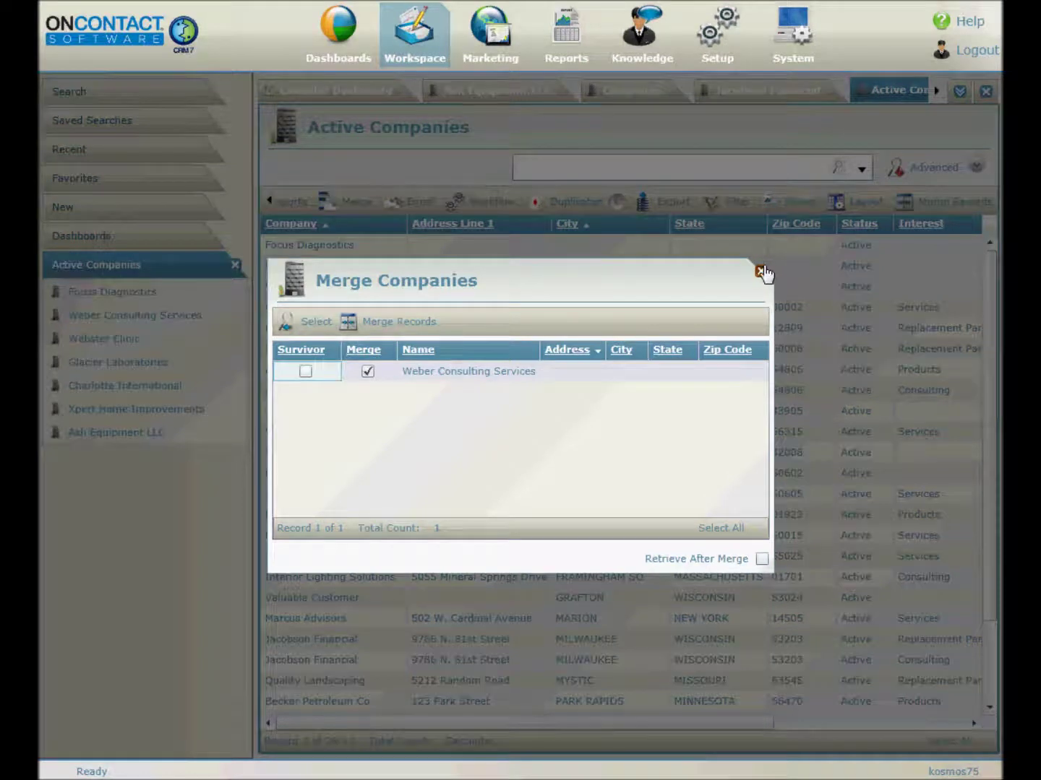
{"action": "left_click", "coordinate": [761, 273]}
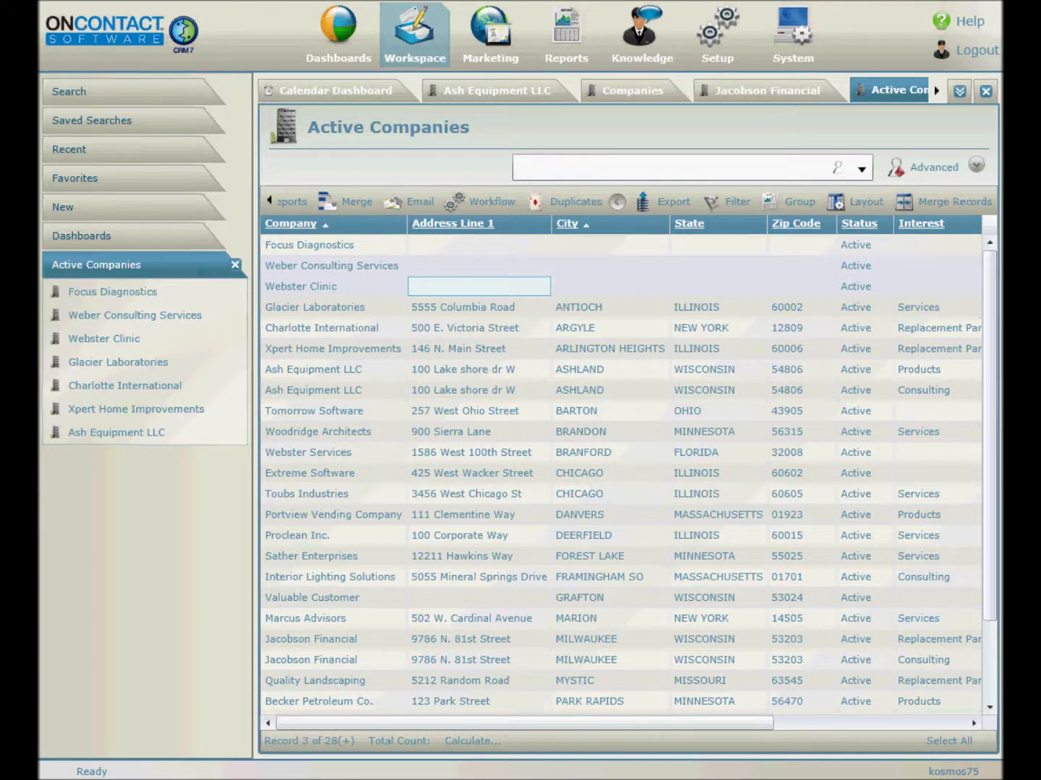
Step: Check the application's About information and its Live Chat support option, and close the About dialog
{"action": "left_click", "coordinate": [962, 23]}
{"action": "left_click", "coordinate": [962, 72]}
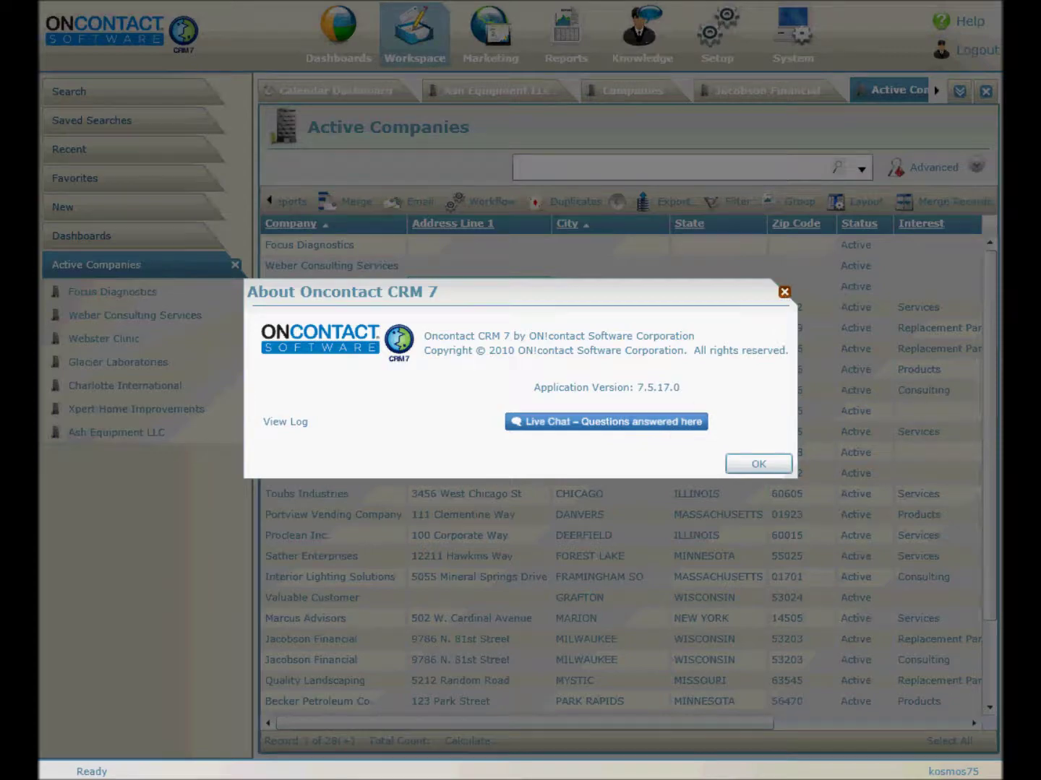
{"action": "left_click", "coordinate": [784, 292]}
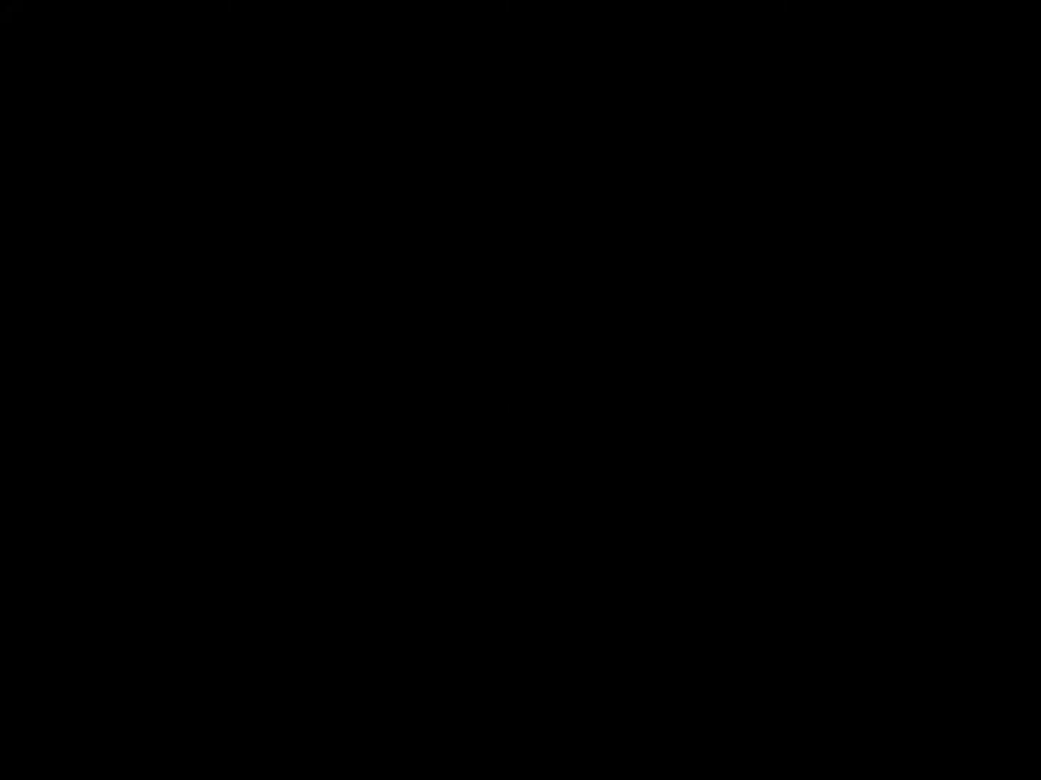